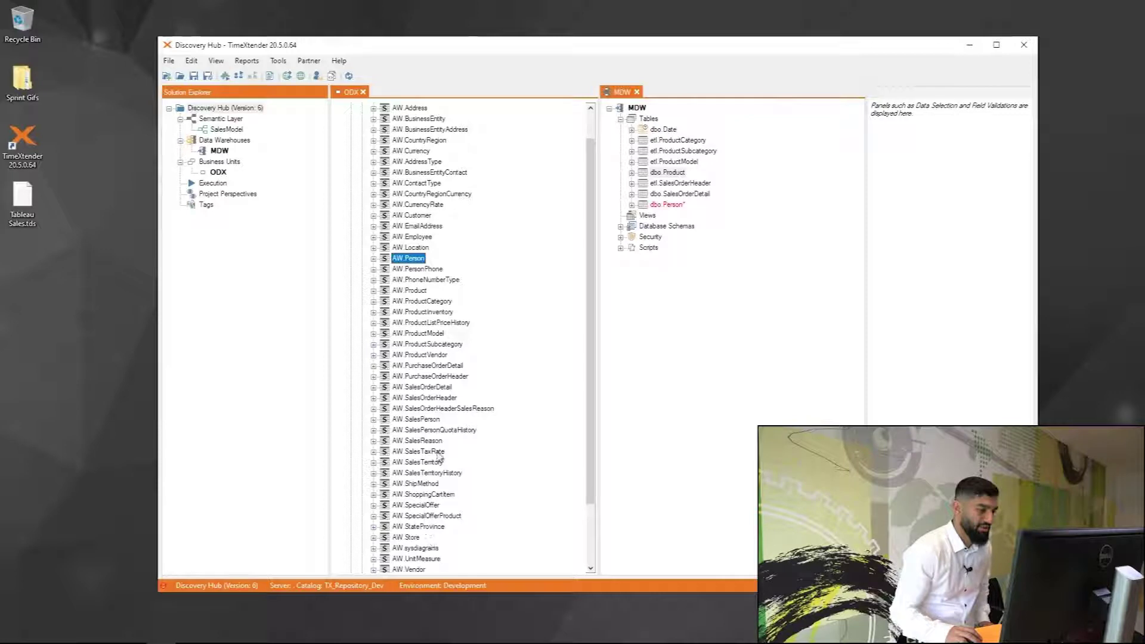
Add the AW SalesPerson source table to the MDW tables and arrange Person and SalesPerson directly below Product
left_click_drag(423, 424, 651, 127)
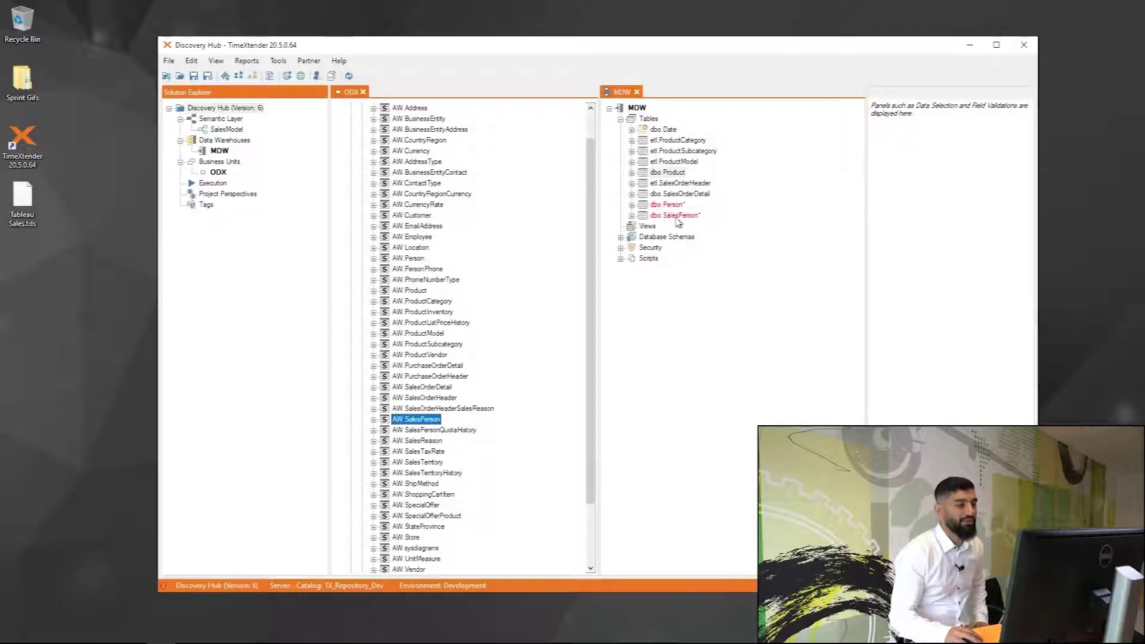
left_click_drag(666, 206, 671, 181)
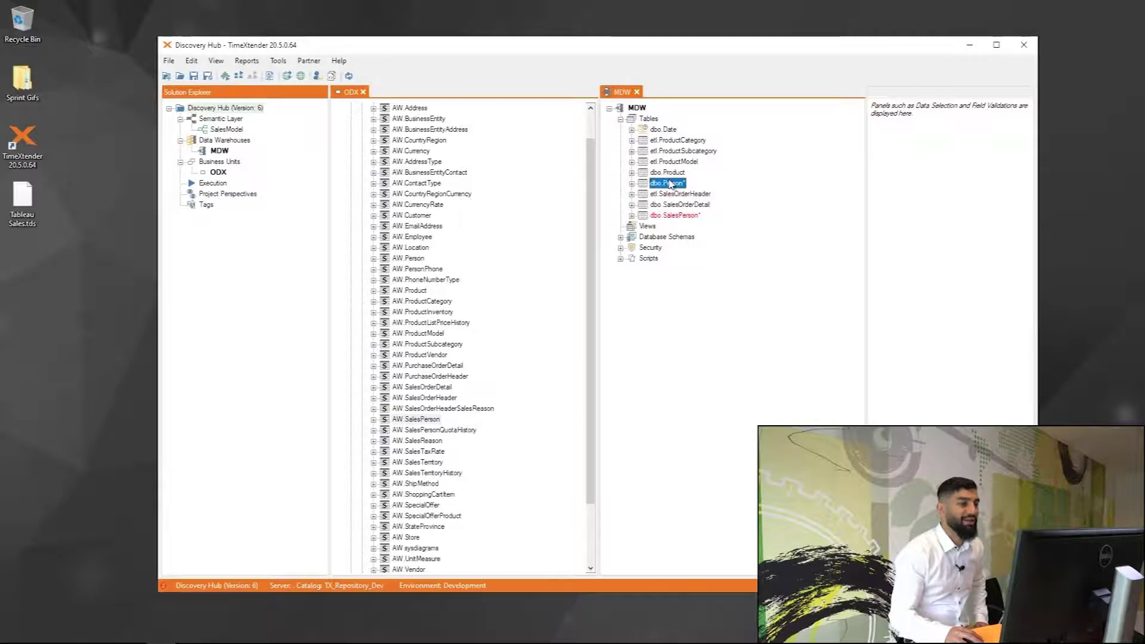
left_click(678, 216)
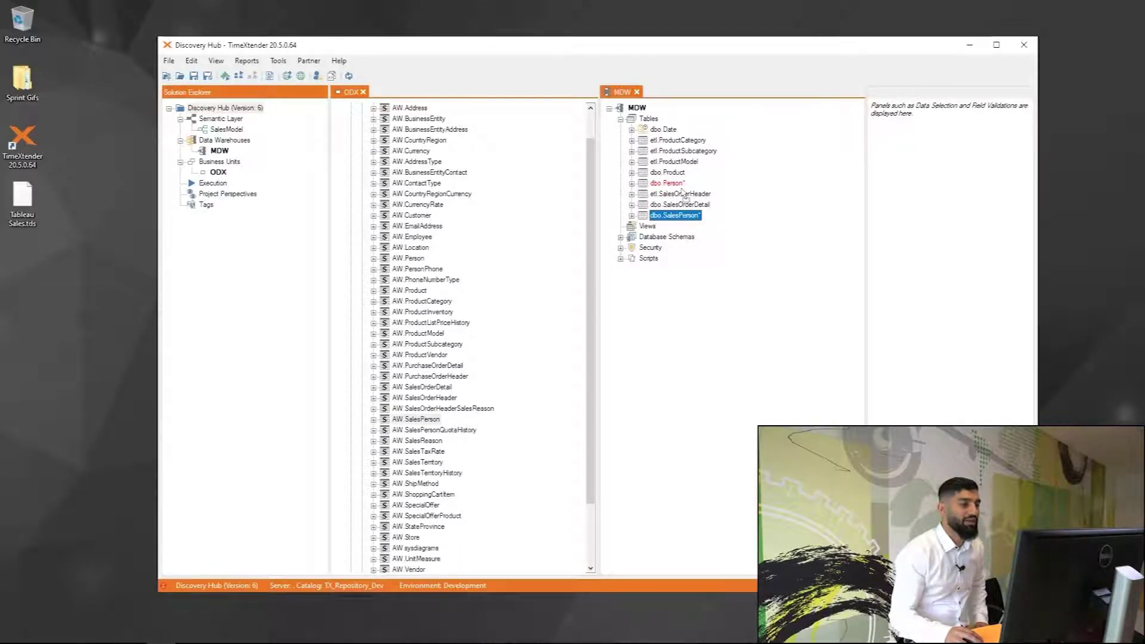
left_click_drag(684, 197, 676, 191)
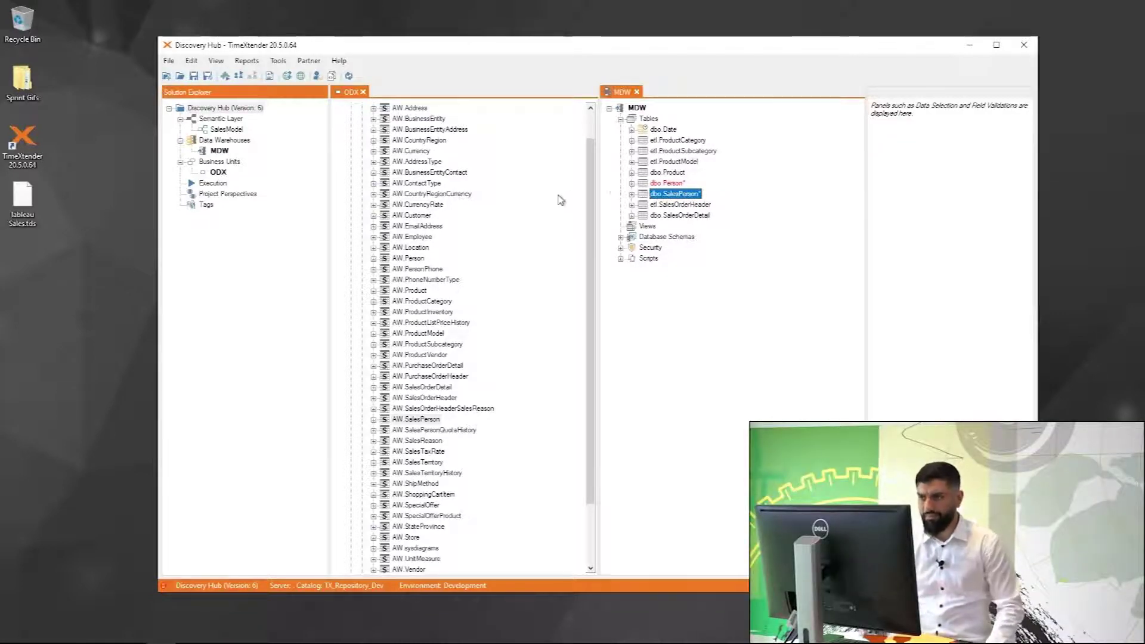
Dock the MDW data warehouse alongside ODX in one tab group and rename its Person table as SalesPersonName
left_click_drag(621, 92, 356, 95)
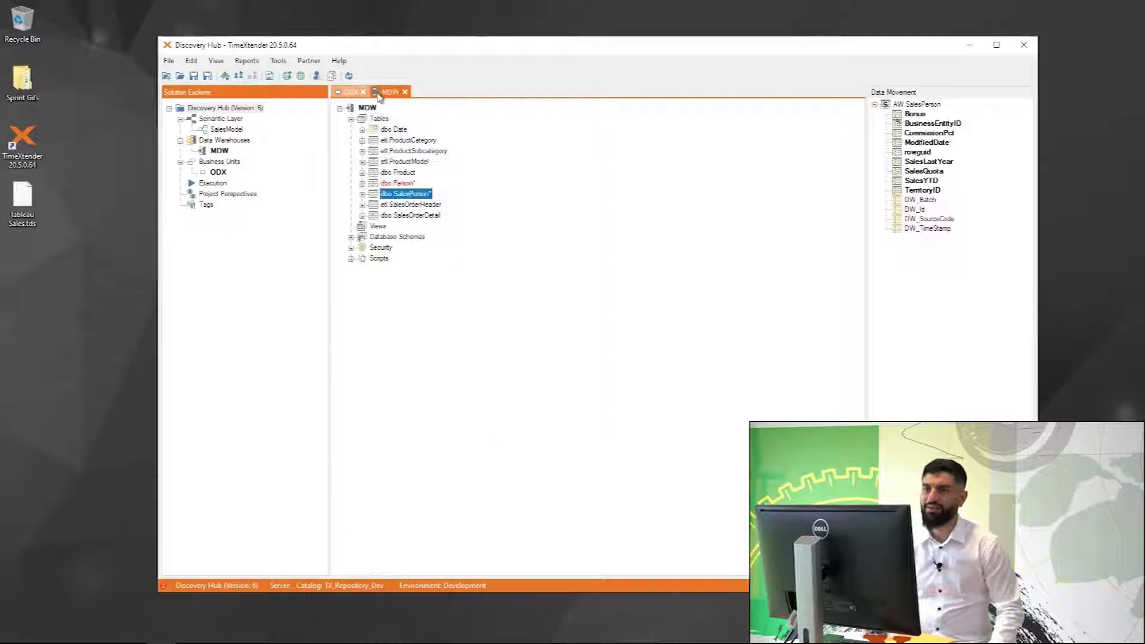
left_click(362, 183)
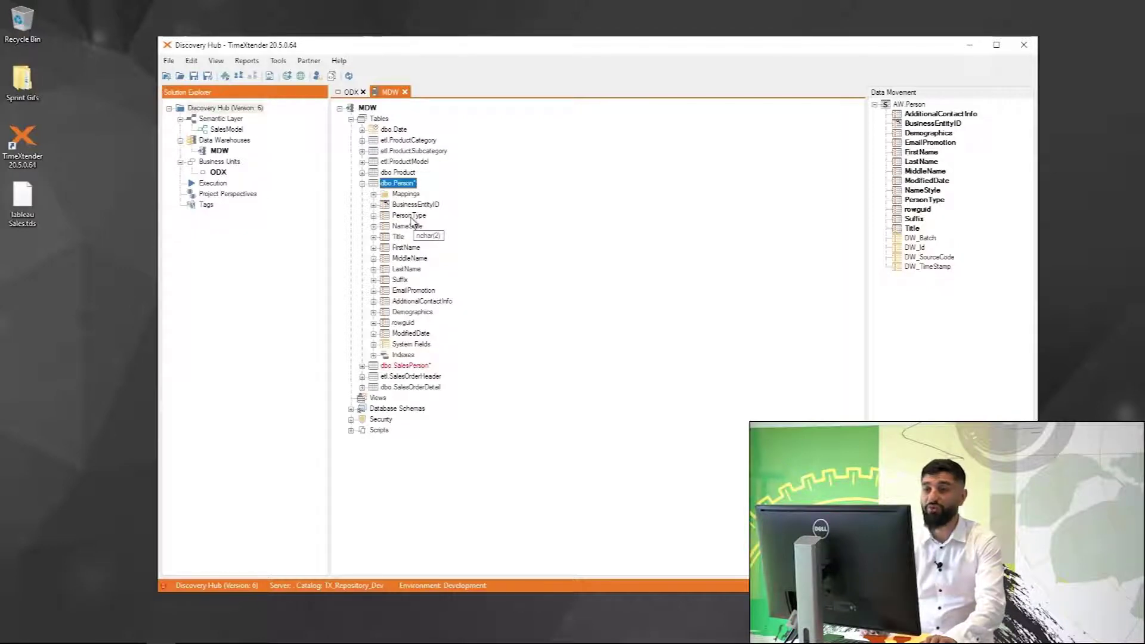
left_click(398, 183)
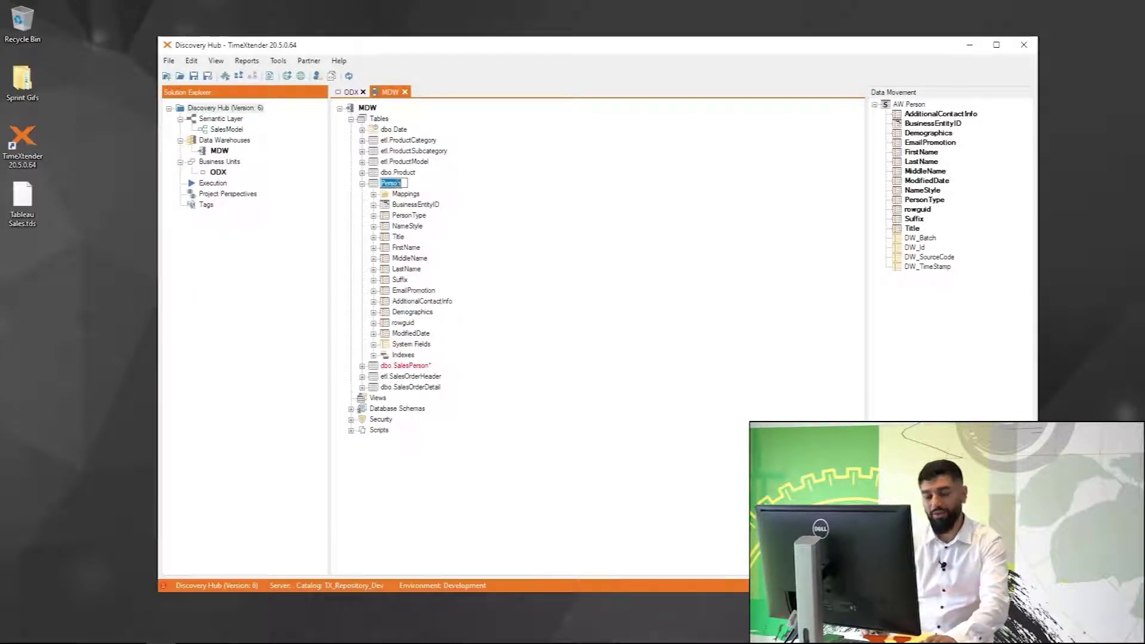
key("Escape")
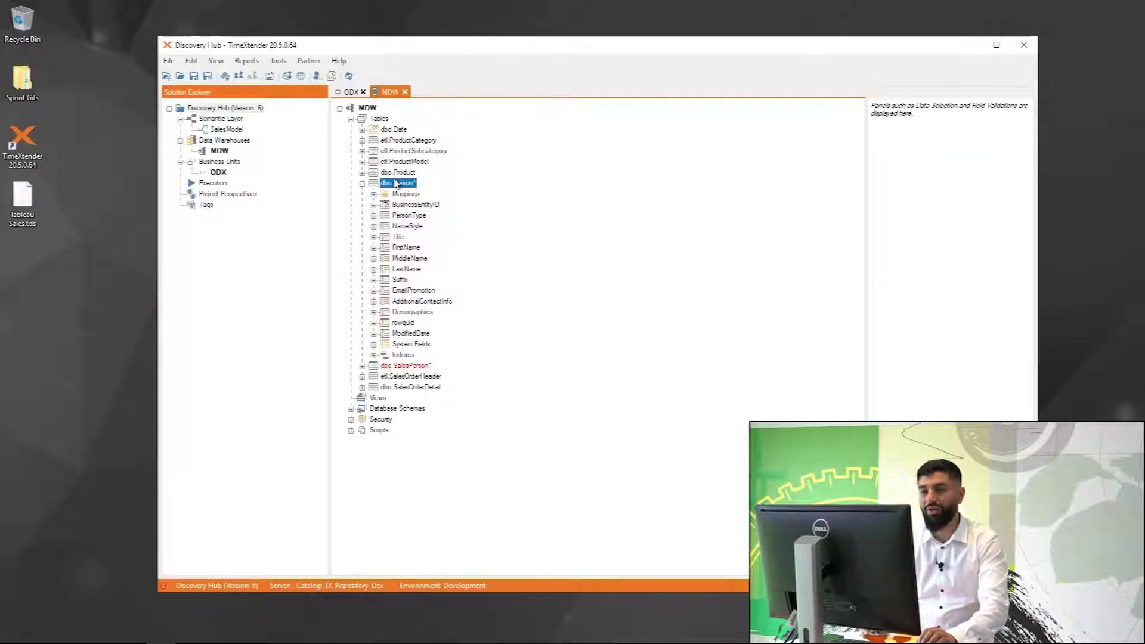
right_click(405, 180)
left_click(457, 215)
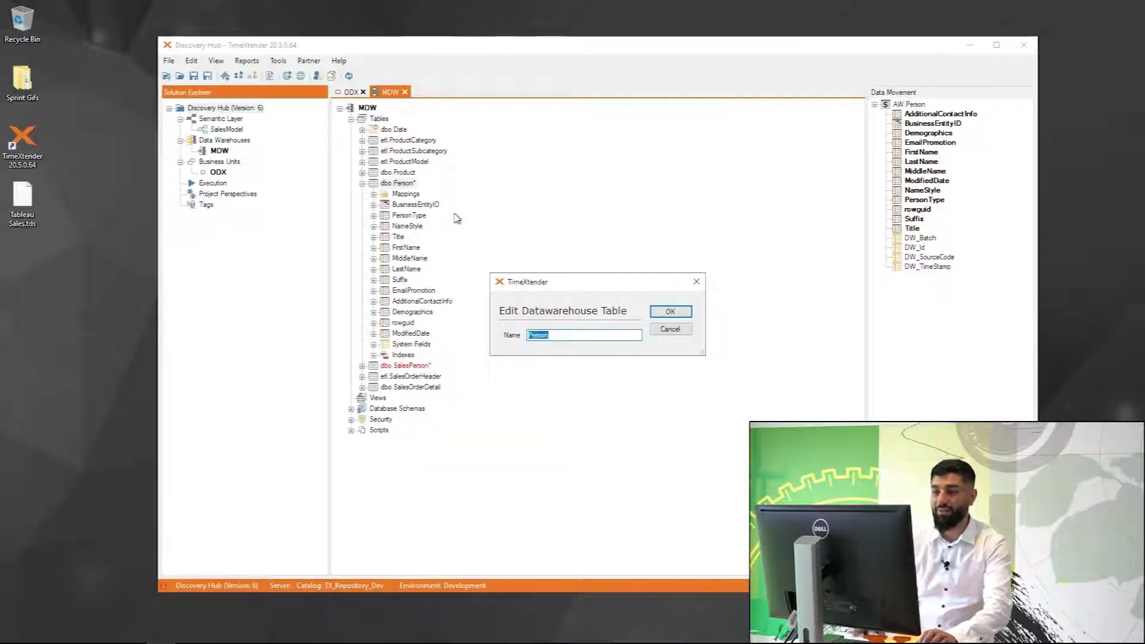
type("SalesPerson")
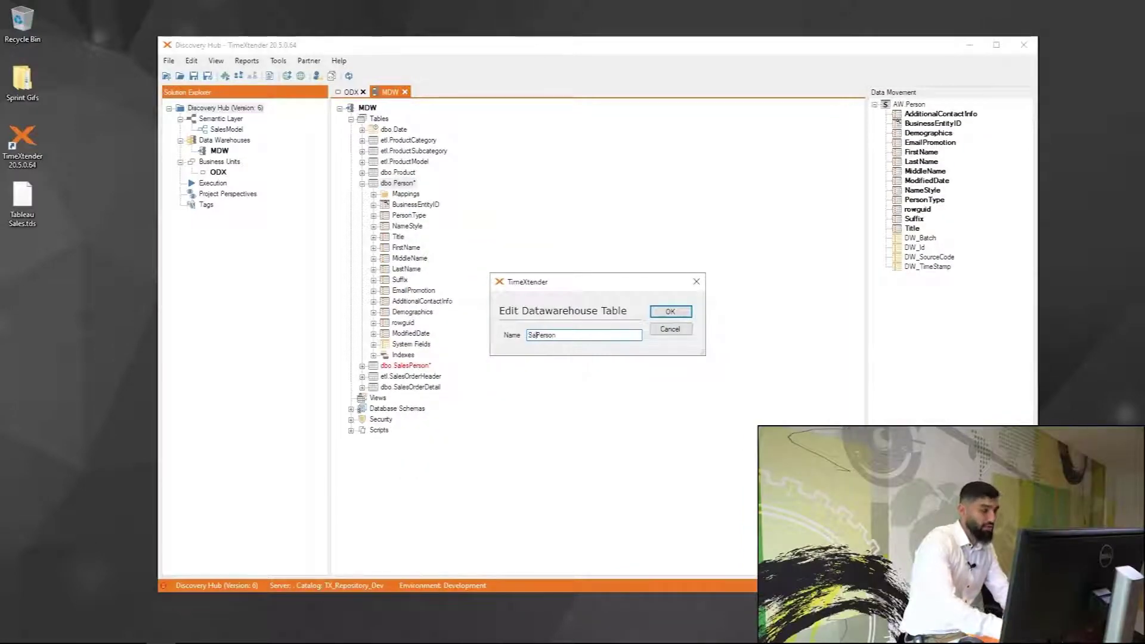
type("N")
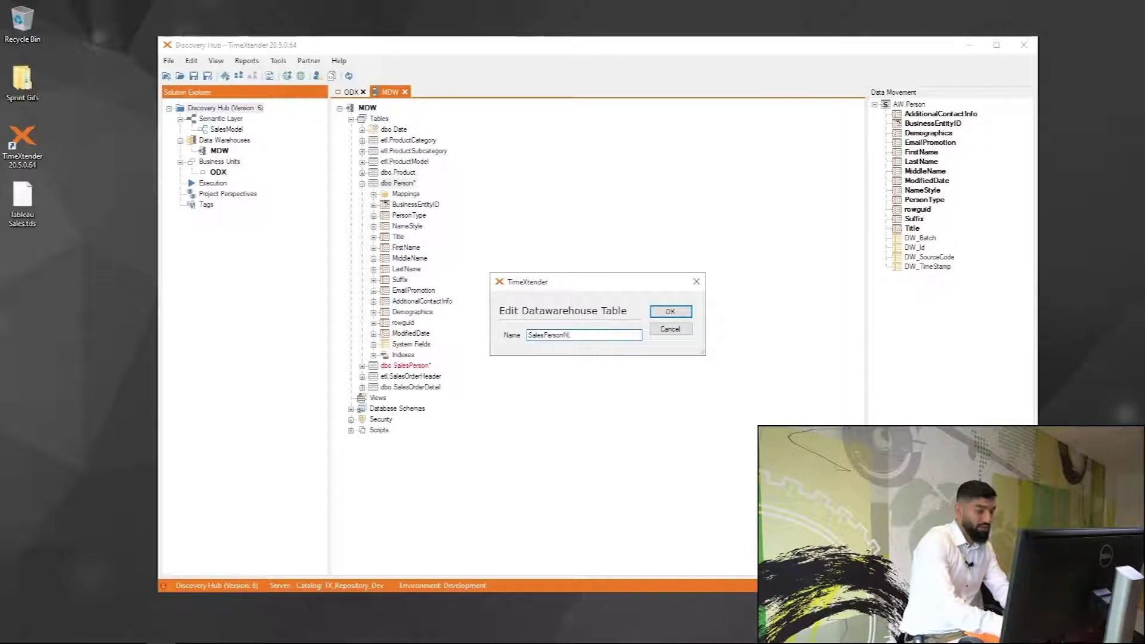
type("ame")
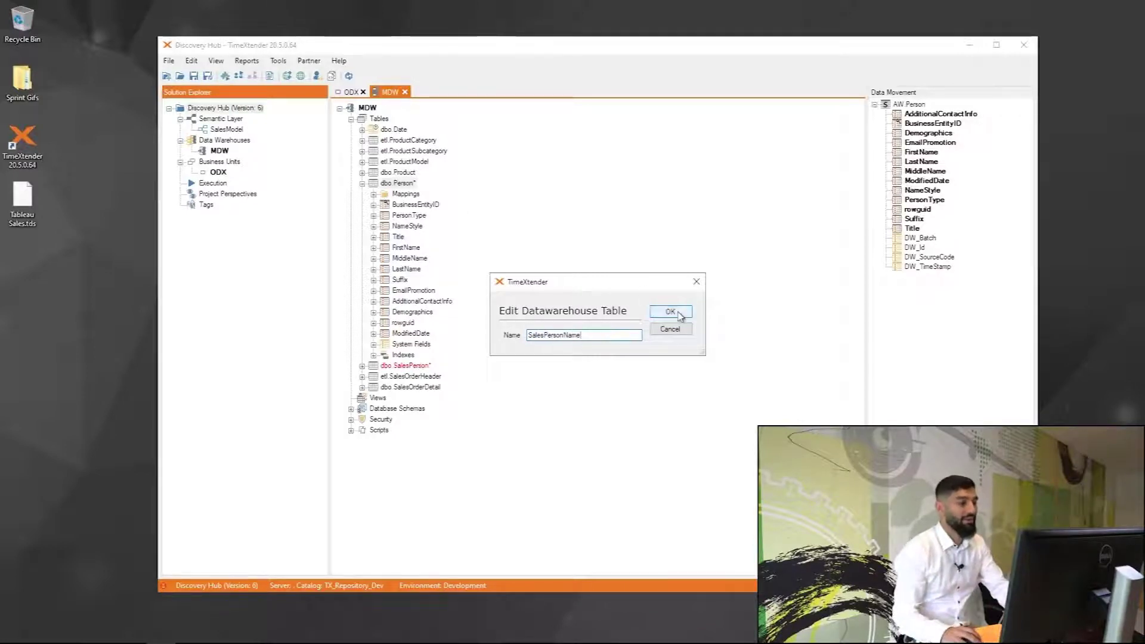
left_click(680, 314)
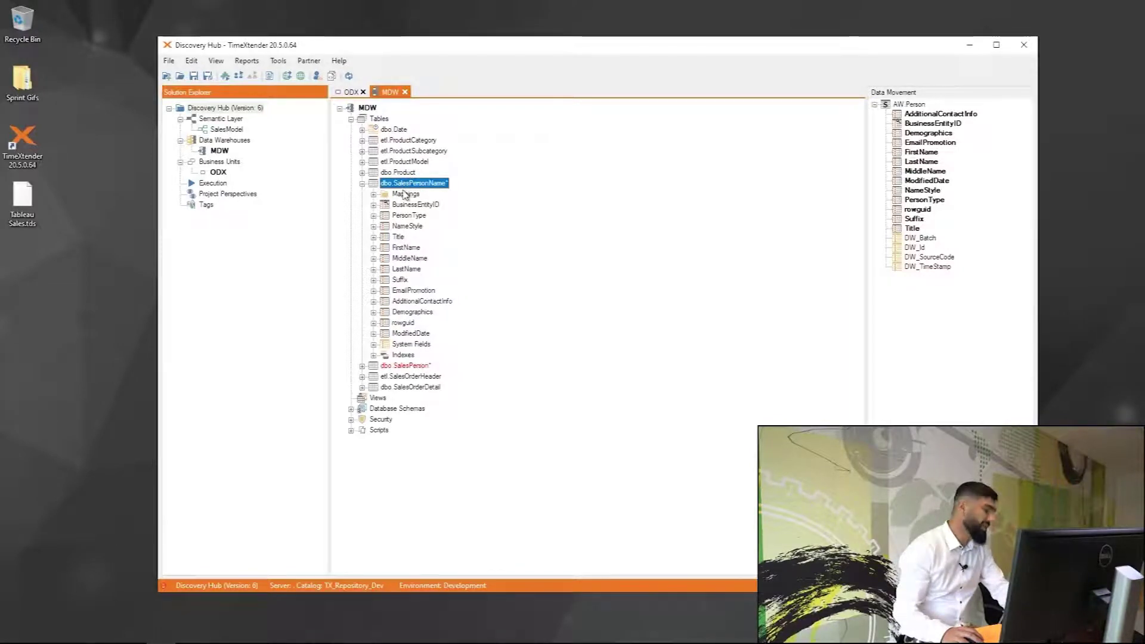
Add a data selection rule to the SalesPersonName table that keeps only rows with PersonType equal to SP
left_click(416, 217)
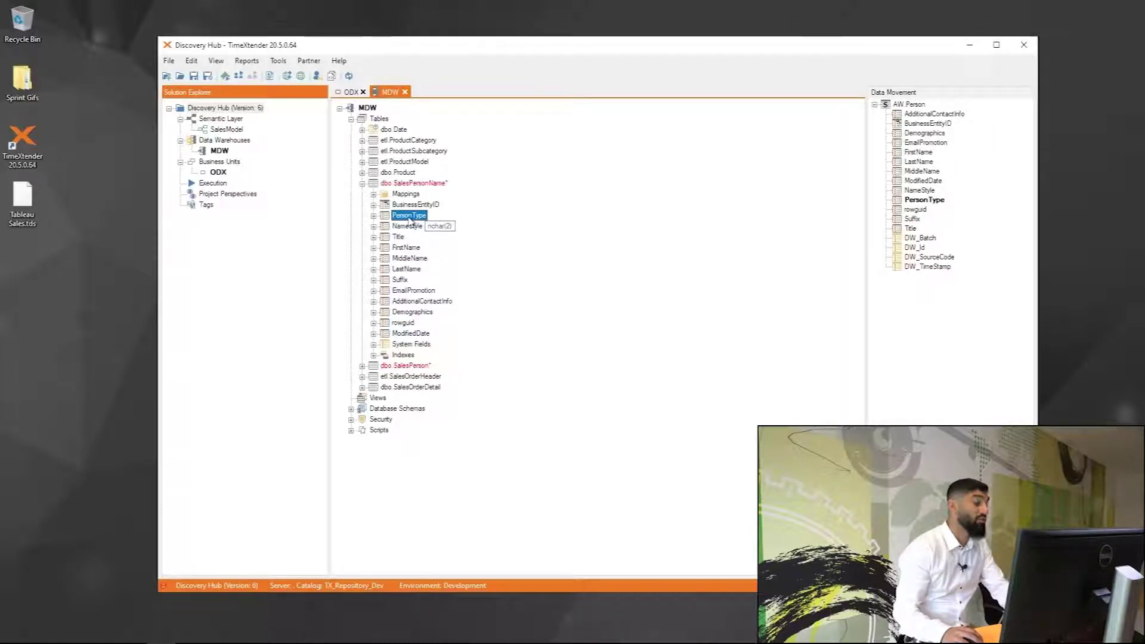
right_click(424, 184)
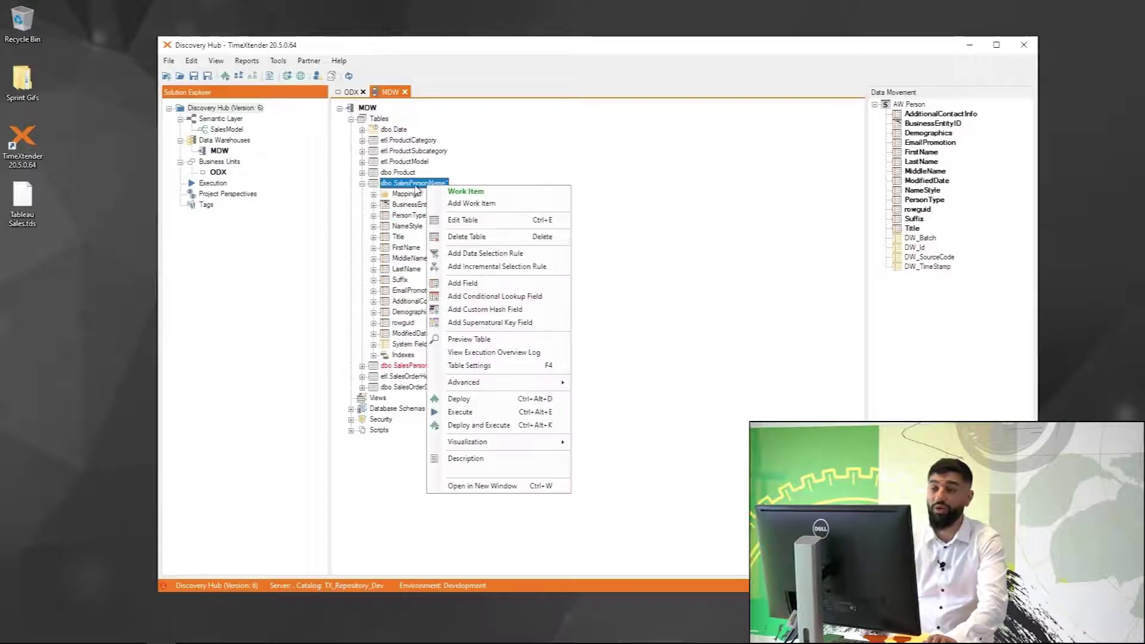
left_click(492, 254)
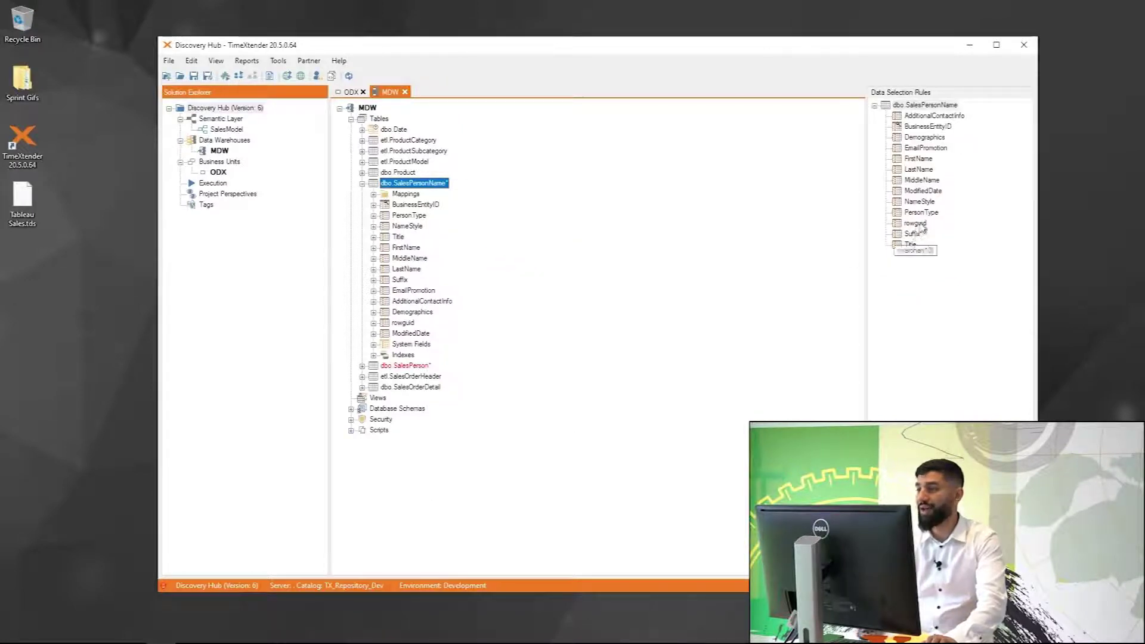
left_click(924, 213)
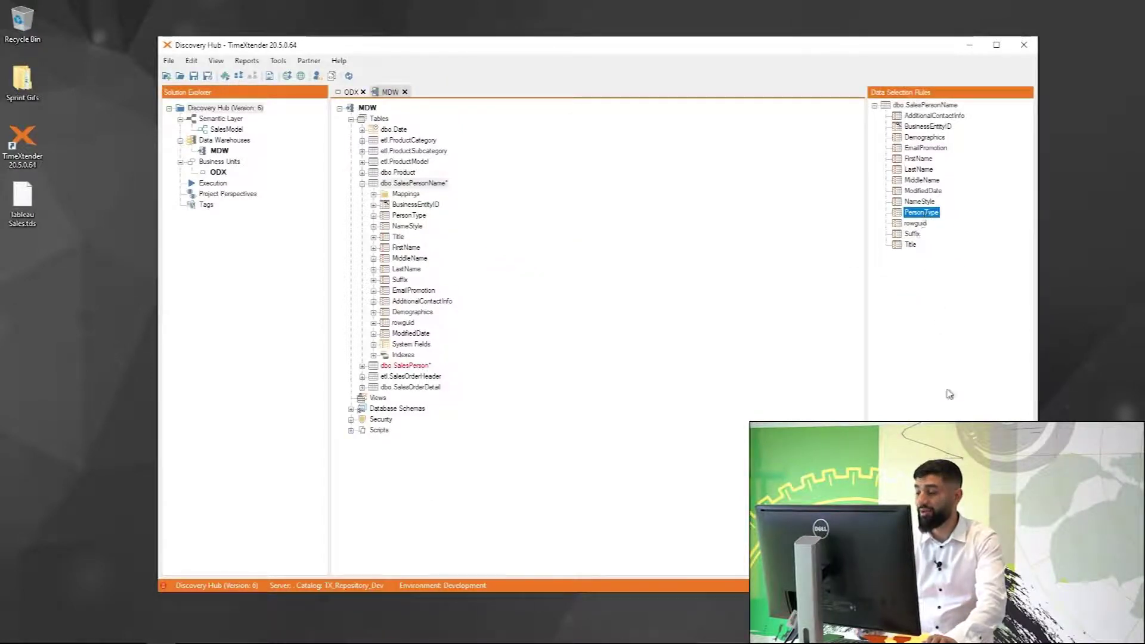
left_click(978, 528)
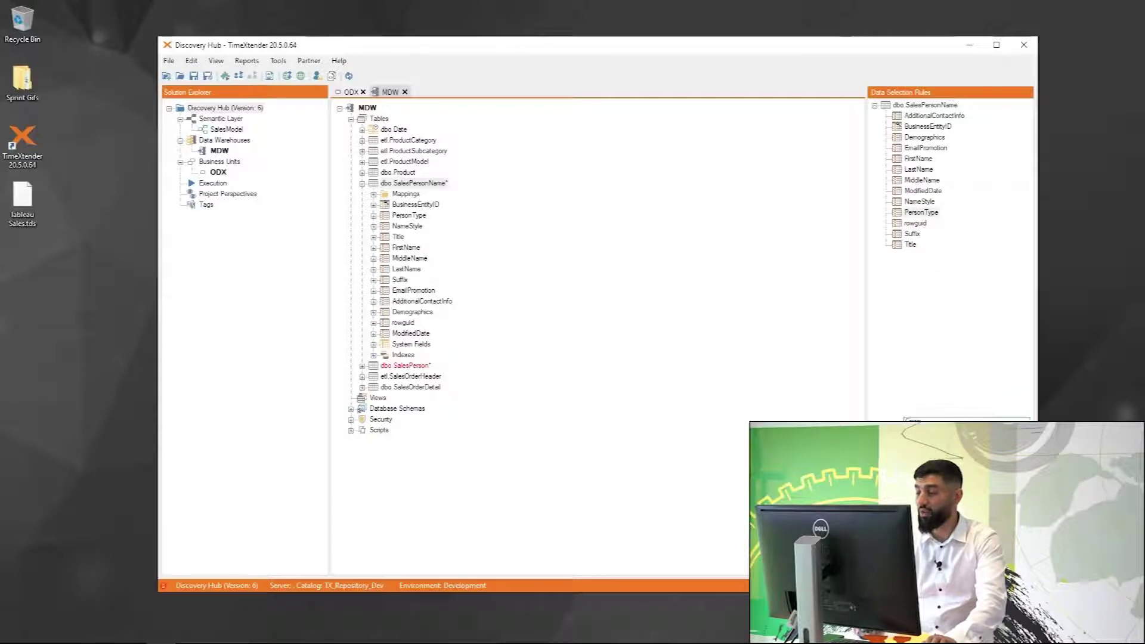
left_click(949, 444)
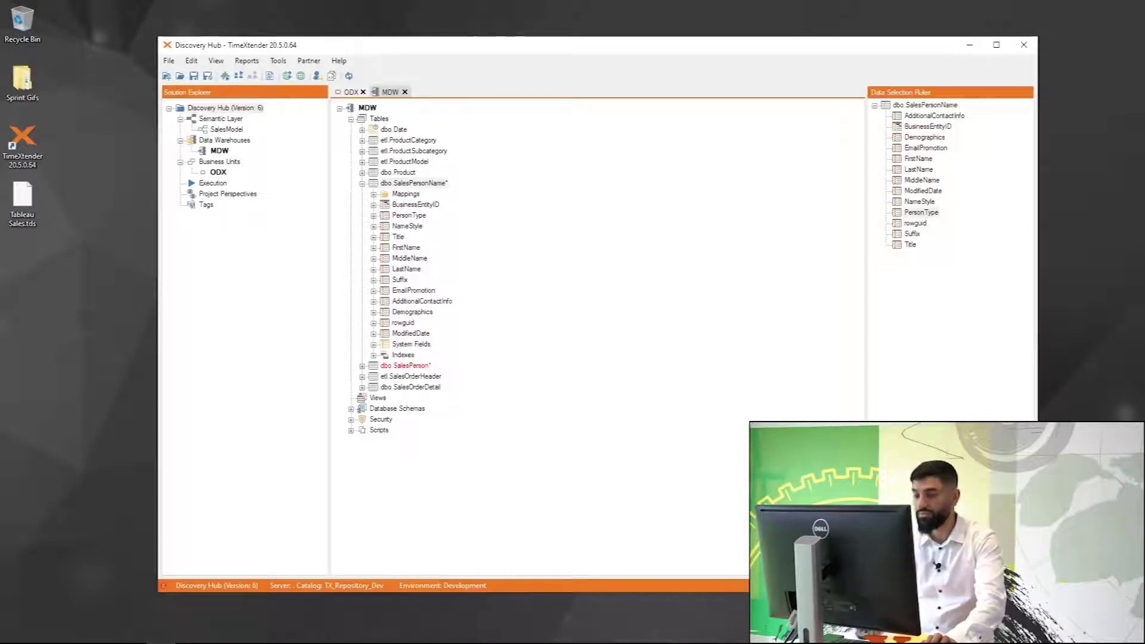
left_click(1008, 566)
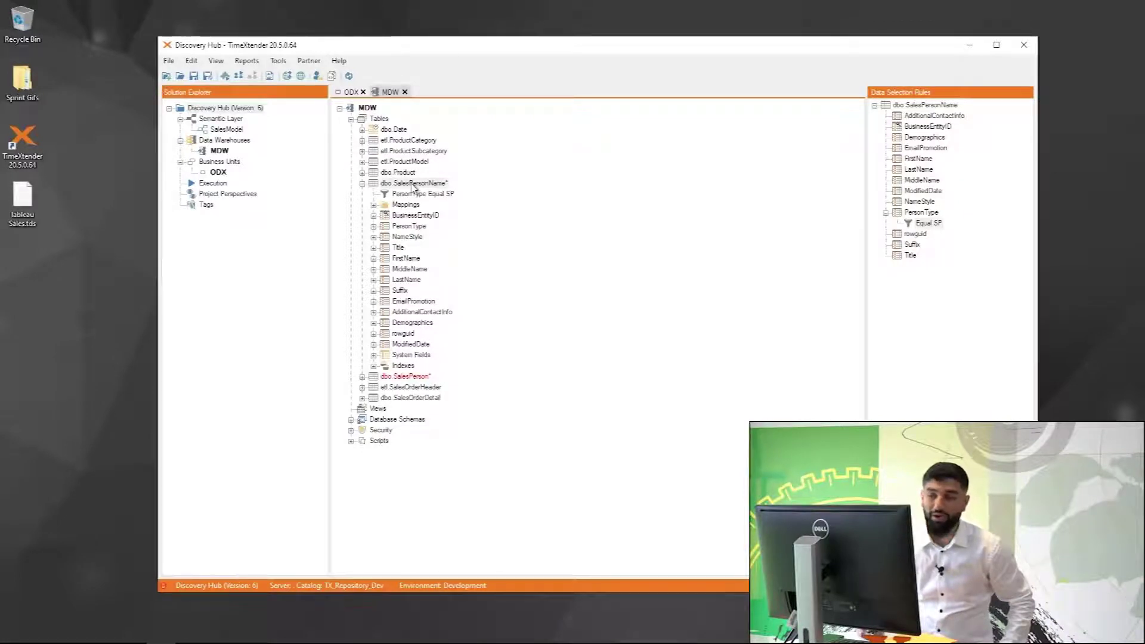
Add a variable-length text field named SalesPersonName with text length 150 to the SalesPersonName table
left_click(414, 258)
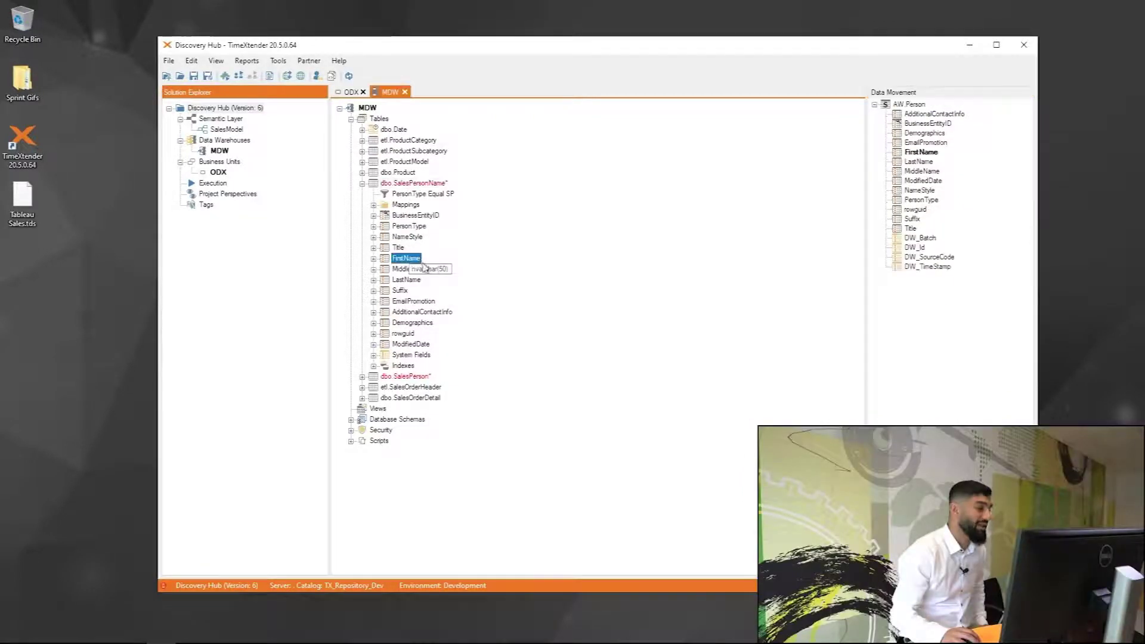
left_click(409, 280)
right_click(415, 184)
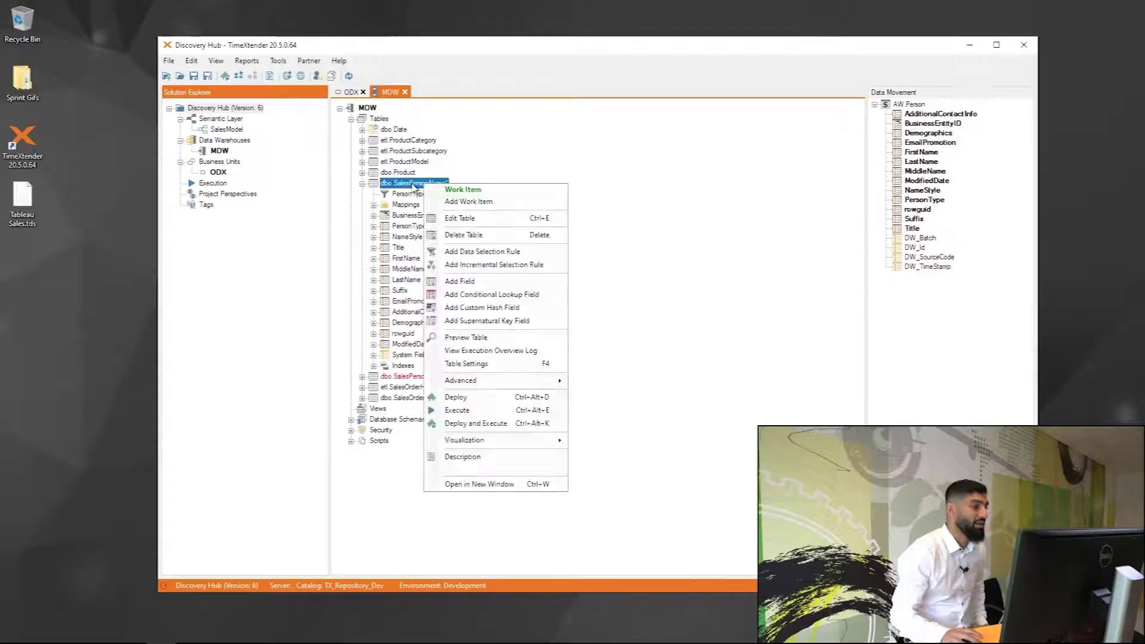
left_click(471, 285)
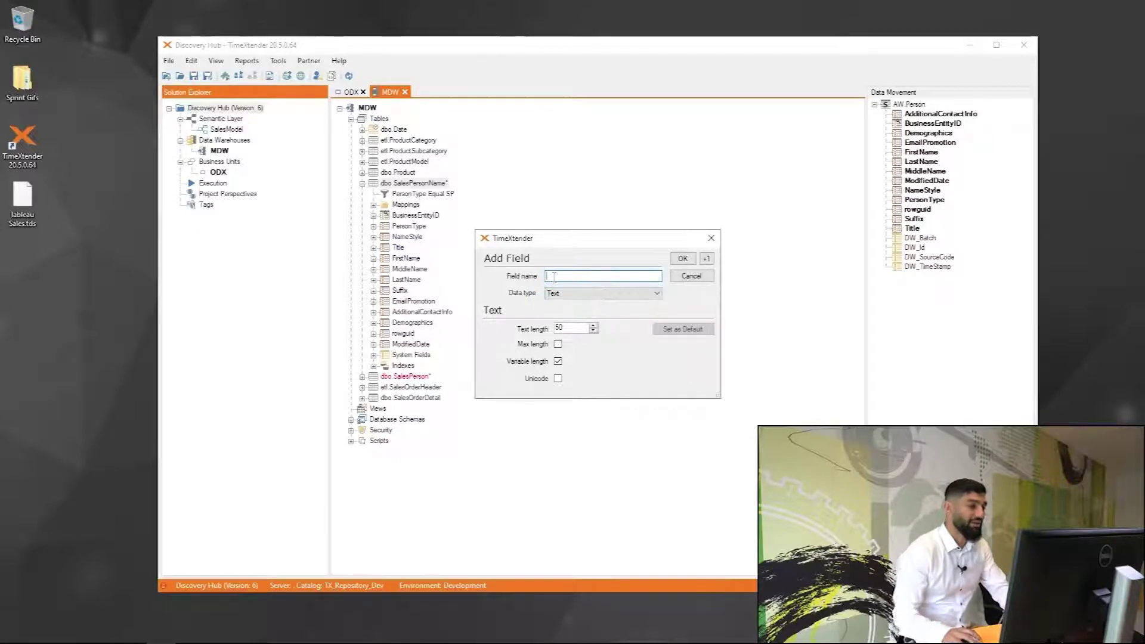
type("Sales")
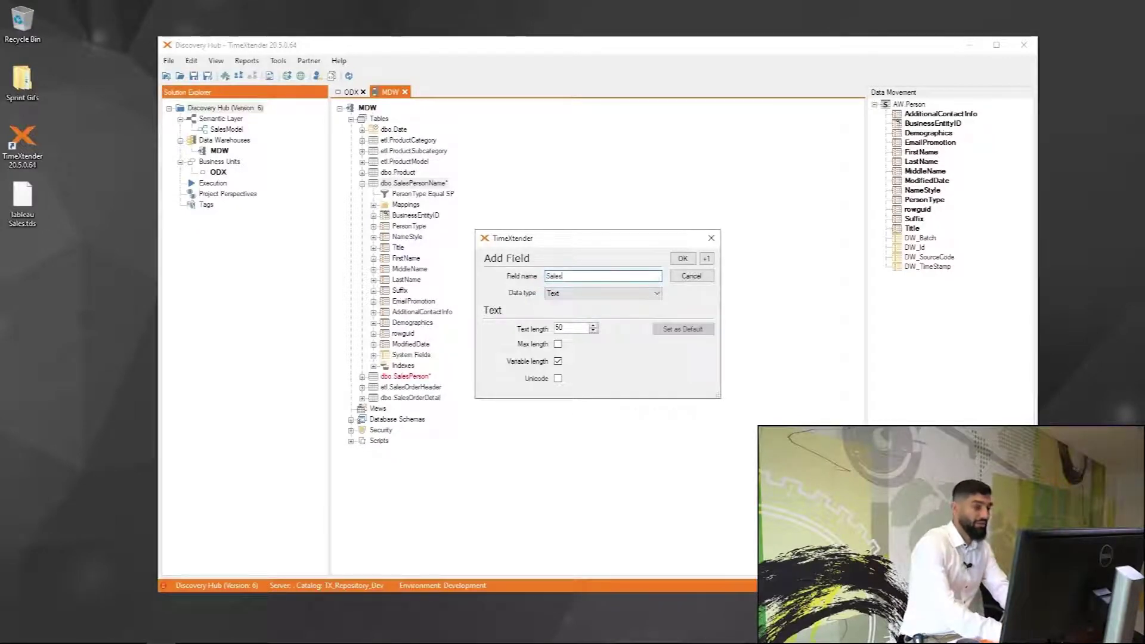
type("PersonName")
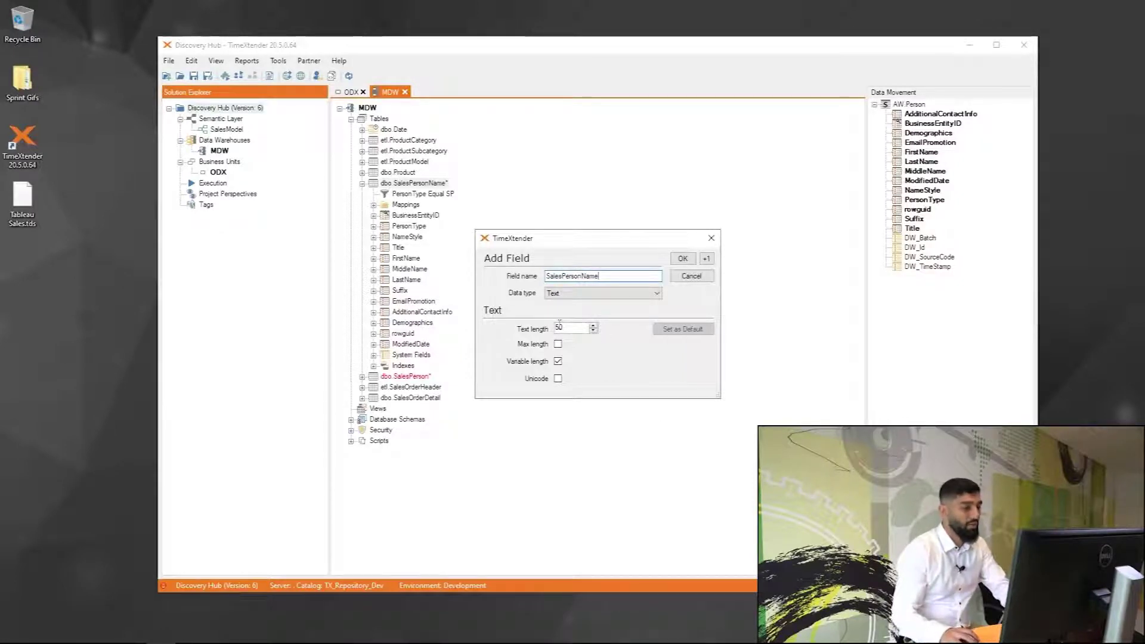
type("1")
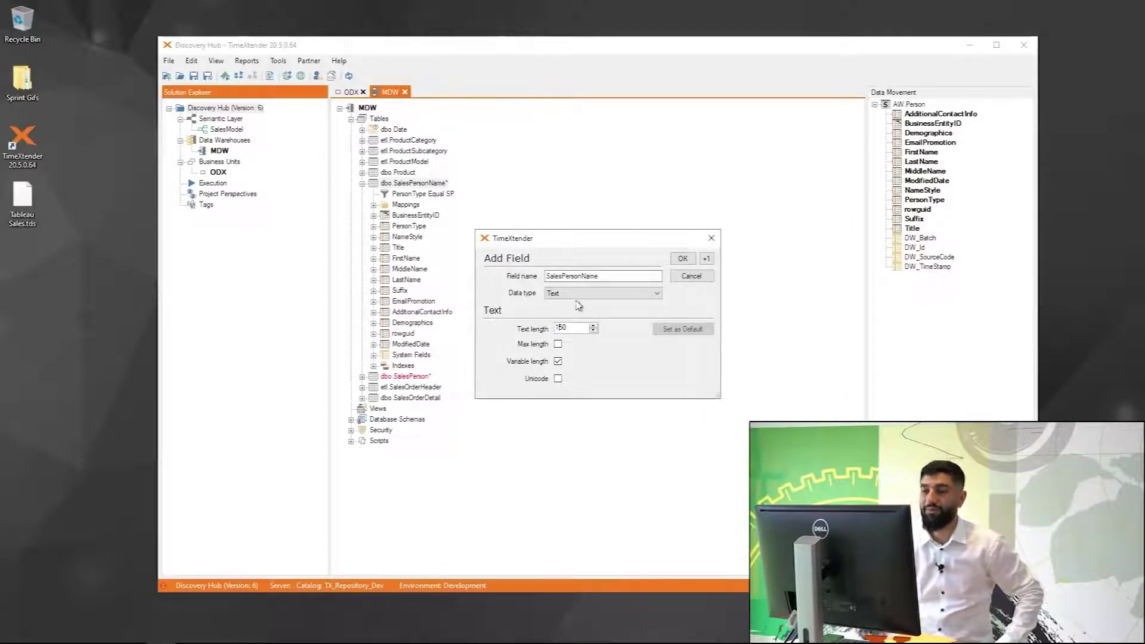
left_click(683, 259)
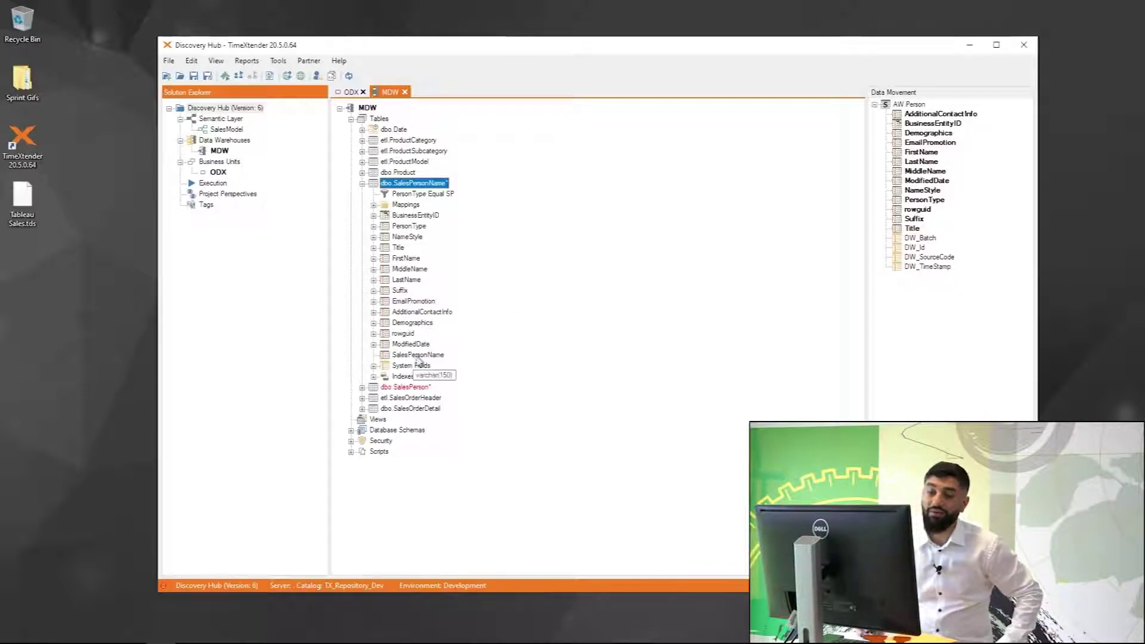
left_click(418, 356)
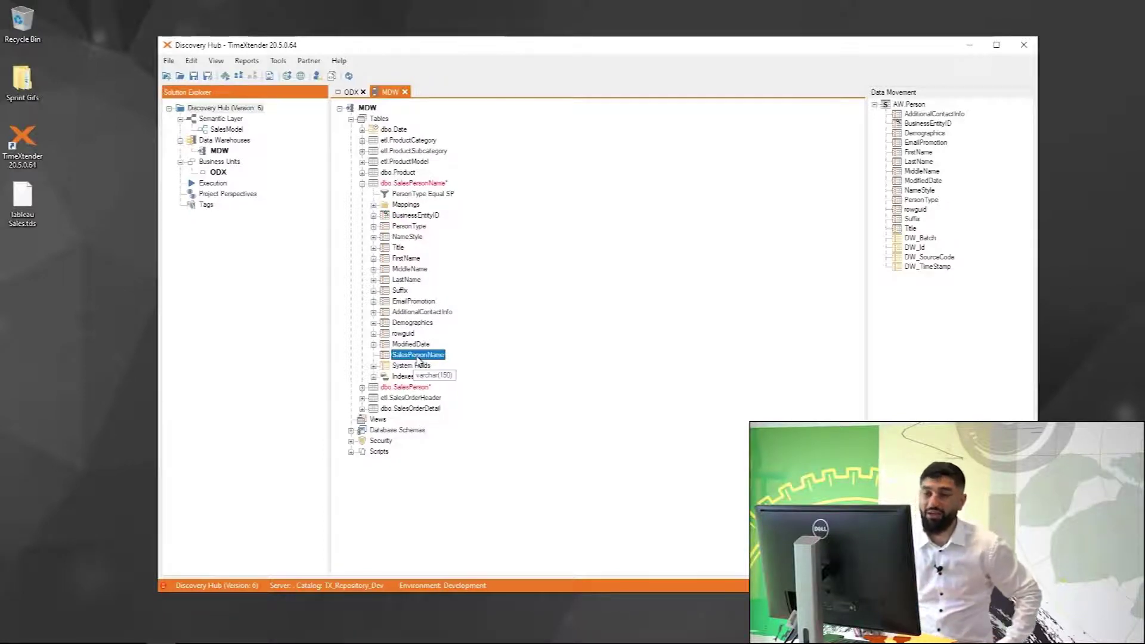
right_click(419, 360)
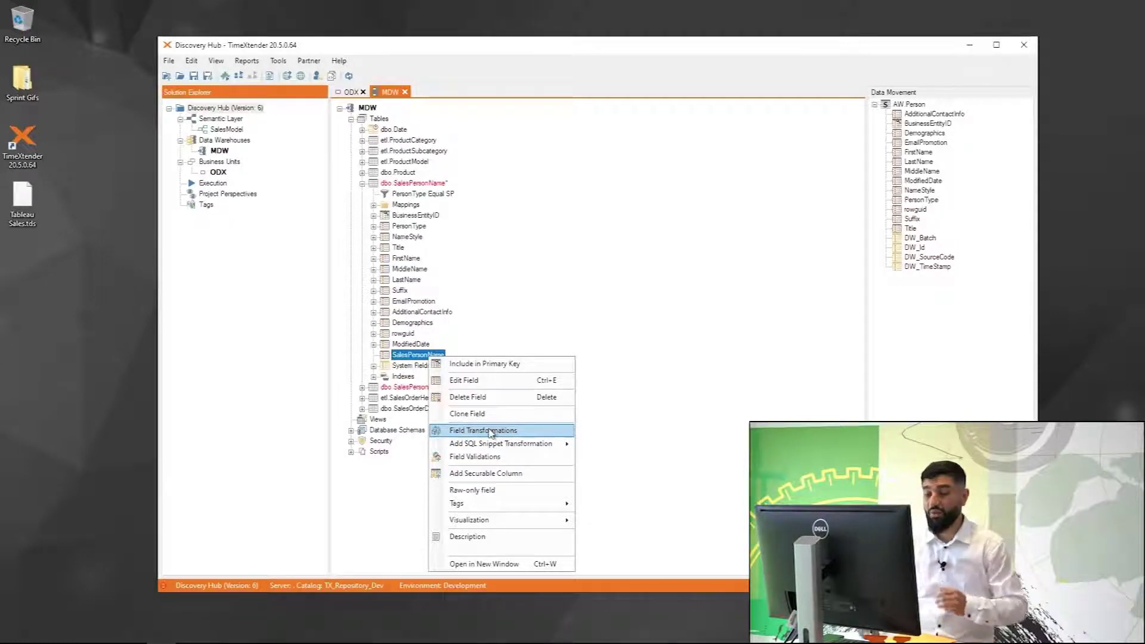
mouse_move(519, 449)
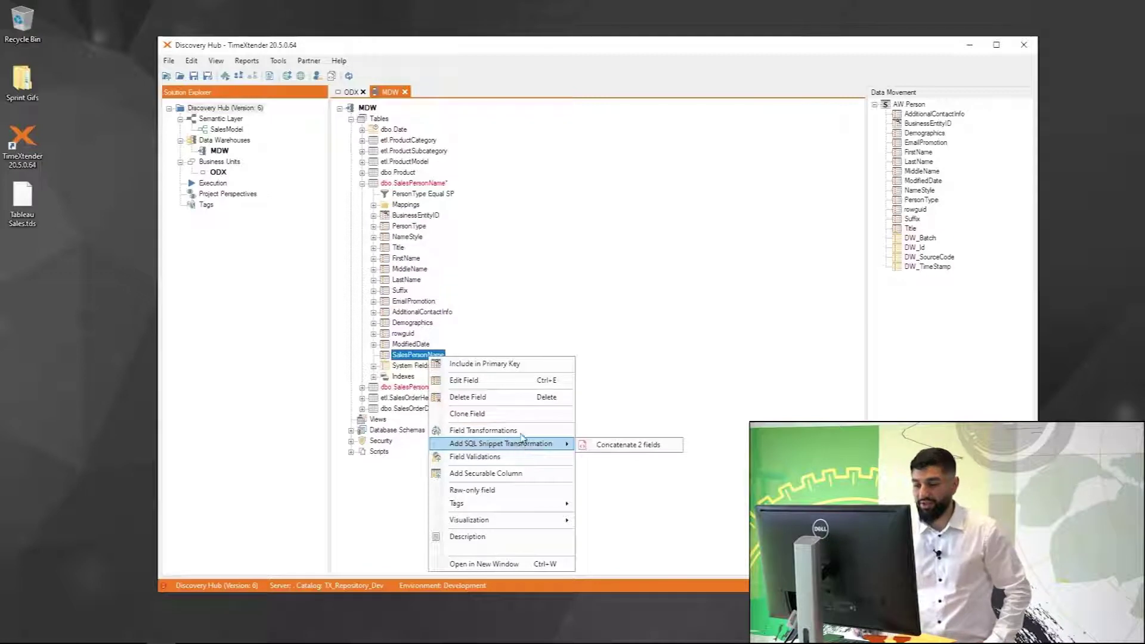
left_click(626, 446)
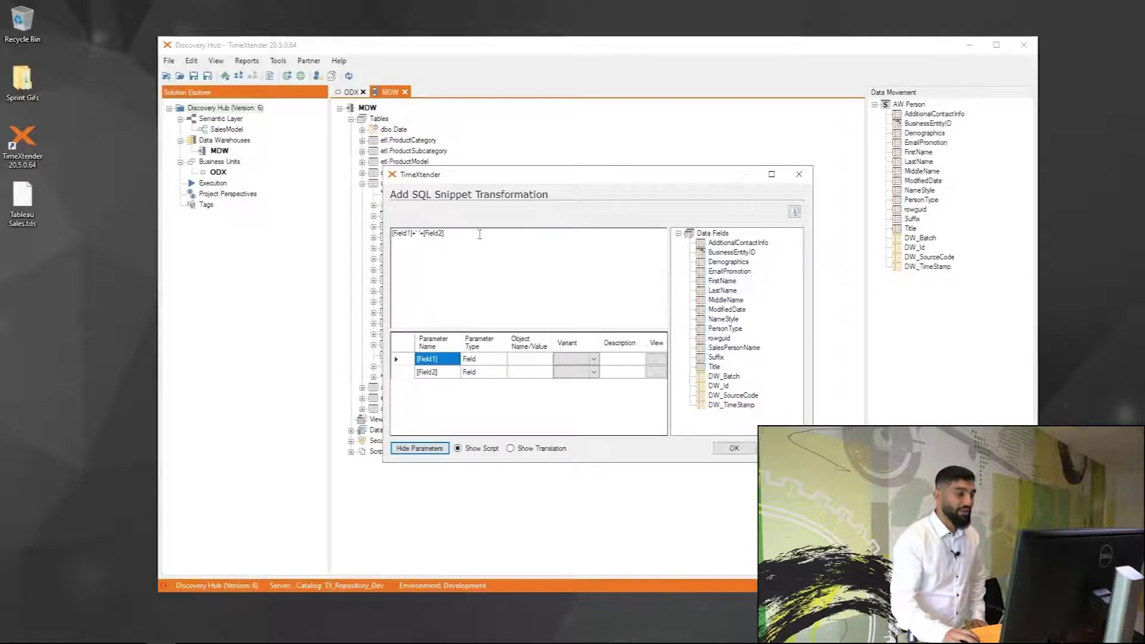
left_click(799, 174)
Add the Concatenate 2 fields SQL snippet transformation to the SalesPersonName field, mapping Field1 to FirstName and Field2 to LastName
right_click(417, 357)
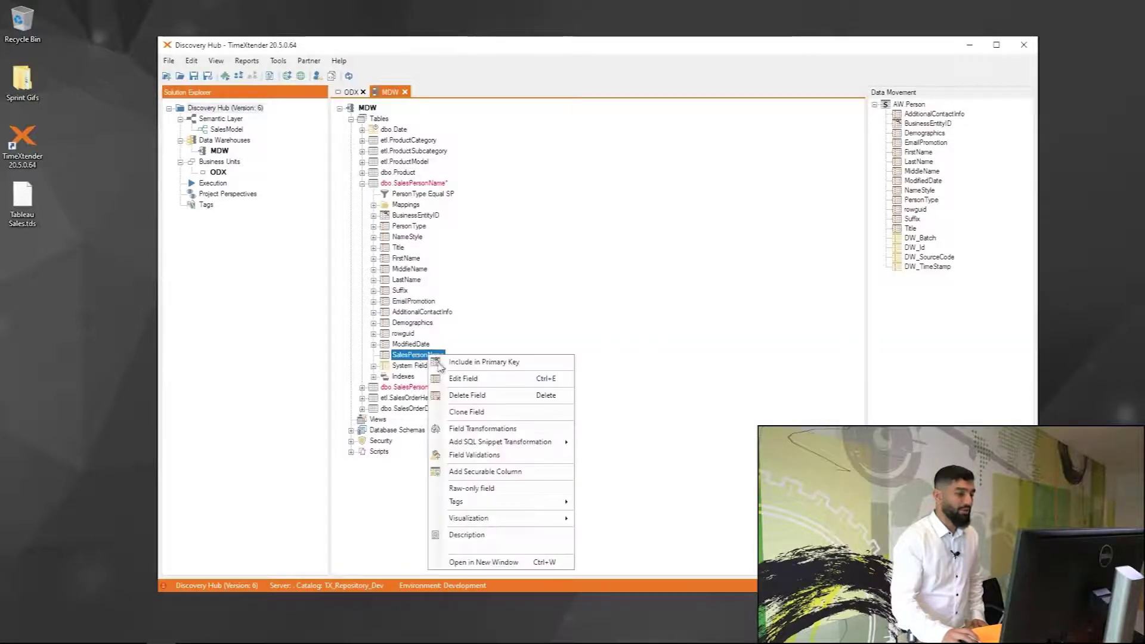
mouse_move(494, 445)
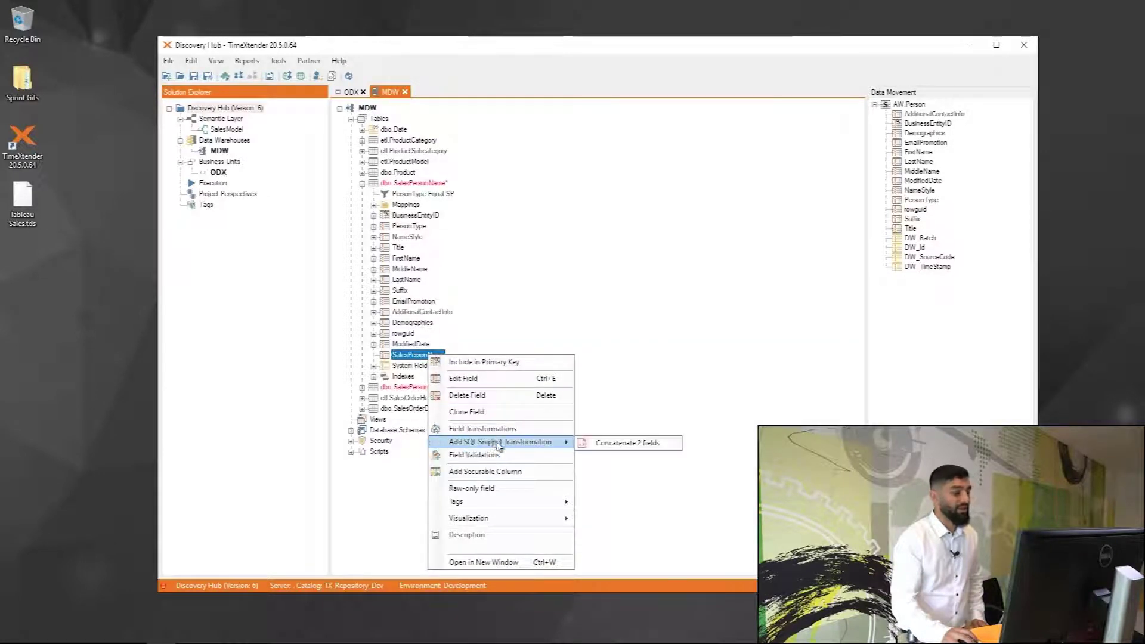
left_click(649, 448)
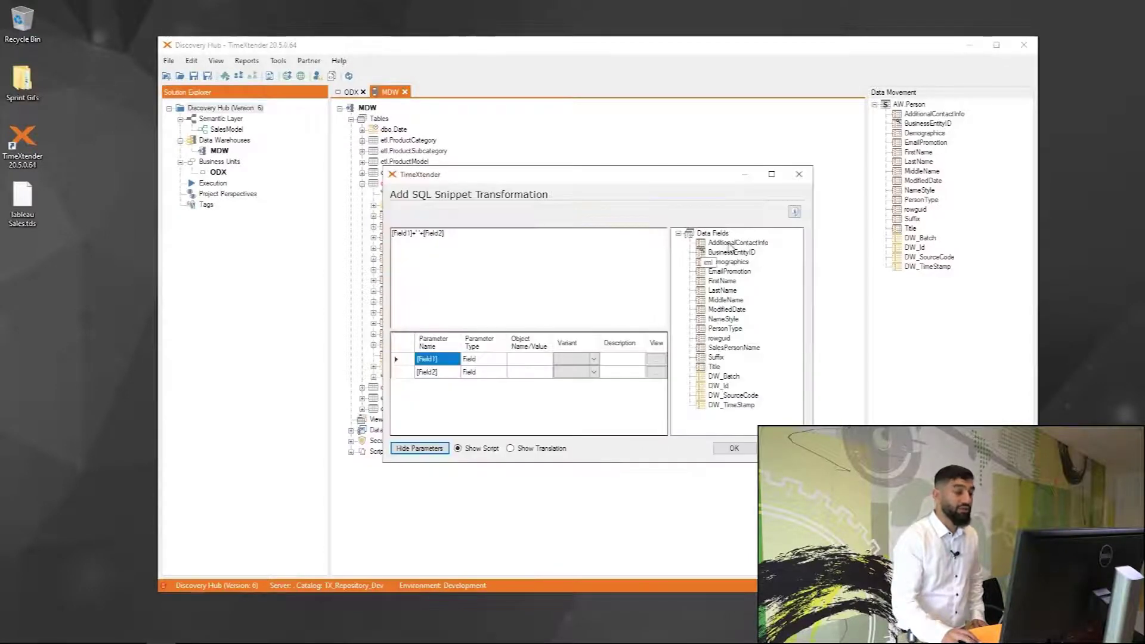
left_click_drag(727, 282, 531, 362)
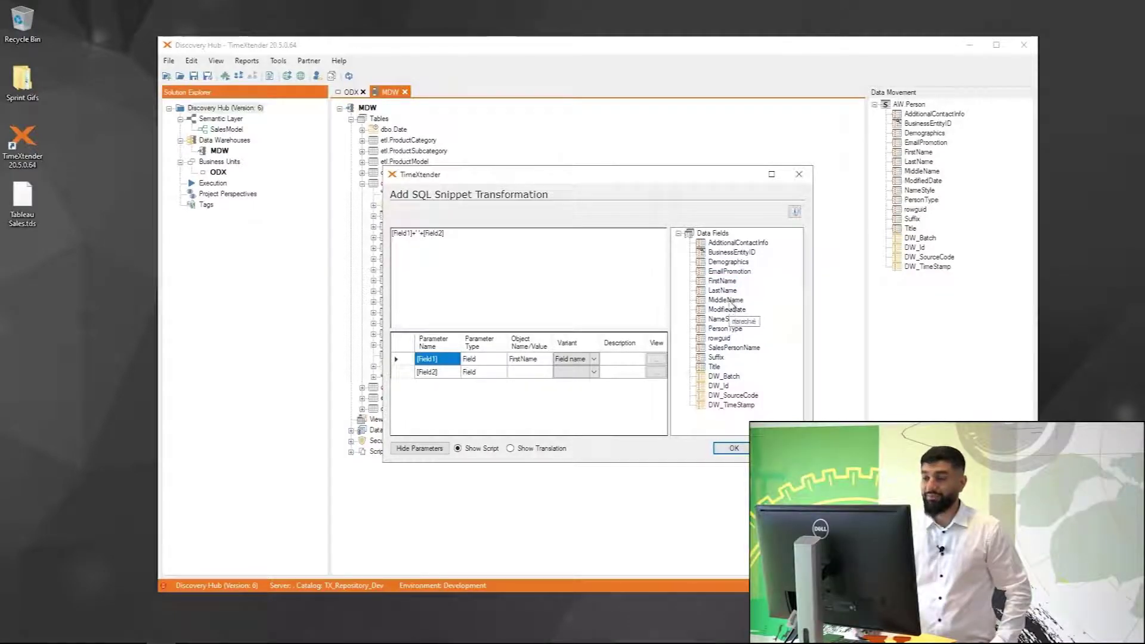
left_click_drag(733, 292, 543, 377)
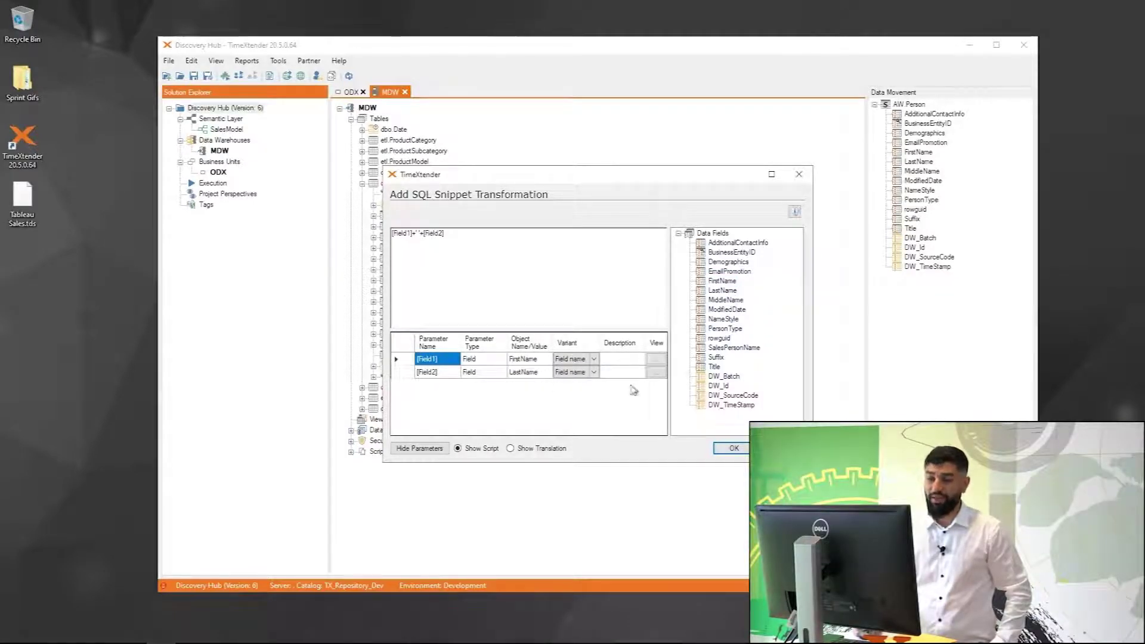
left_click(732, 448)
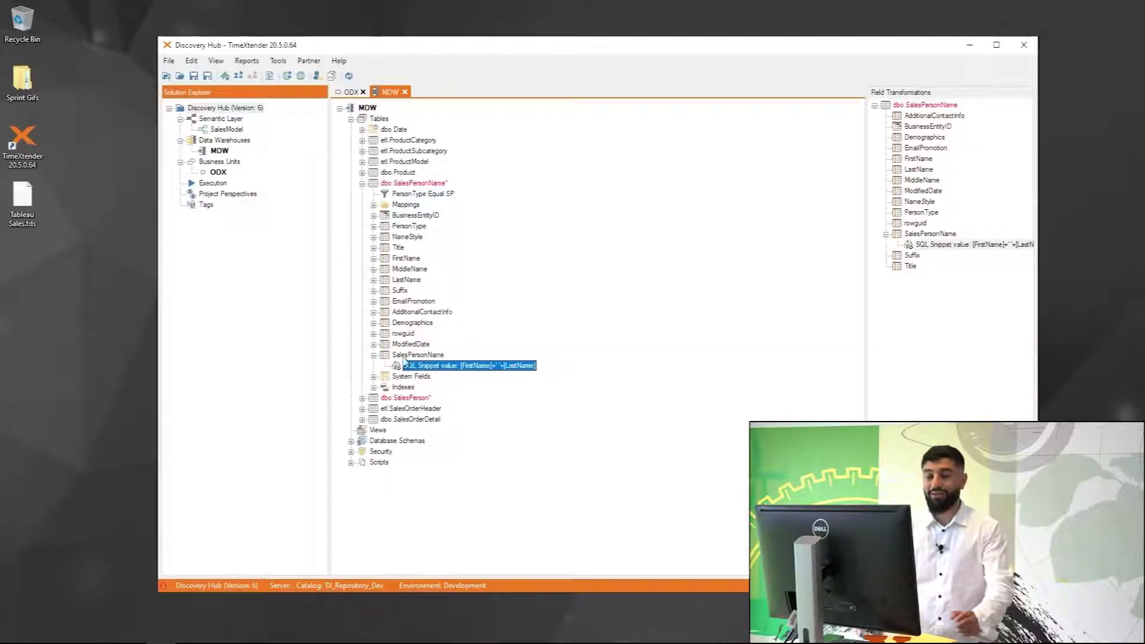
Open the SalesPersonName table in its own window, collapse it in the MDW tree, and move and enlarge the new window
left_click(409, 185)
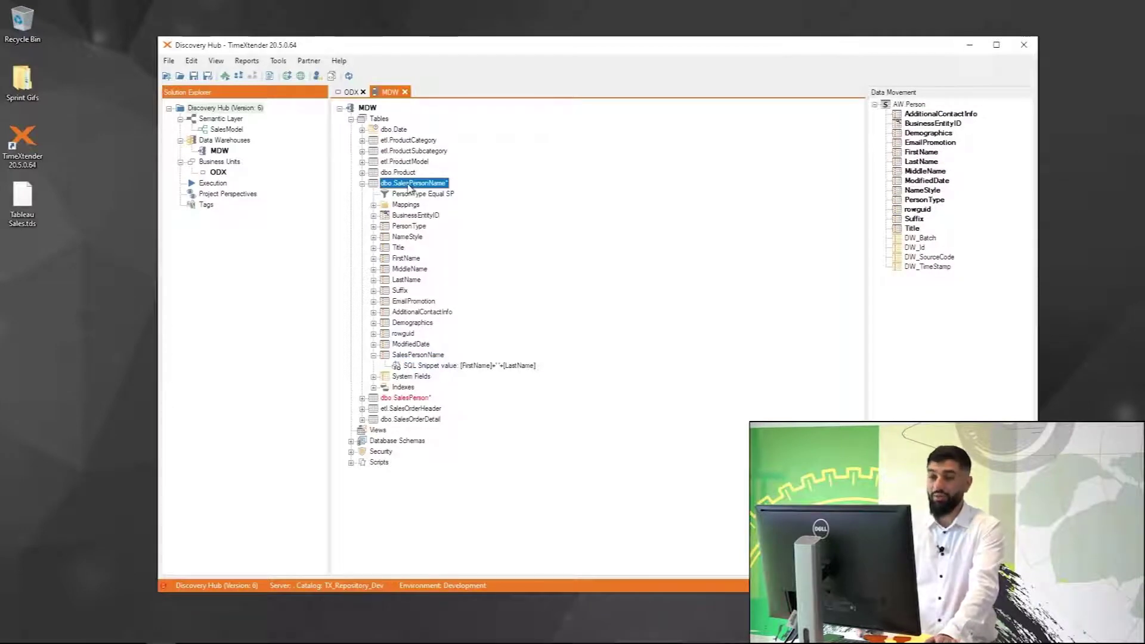
right_click(408, 186)
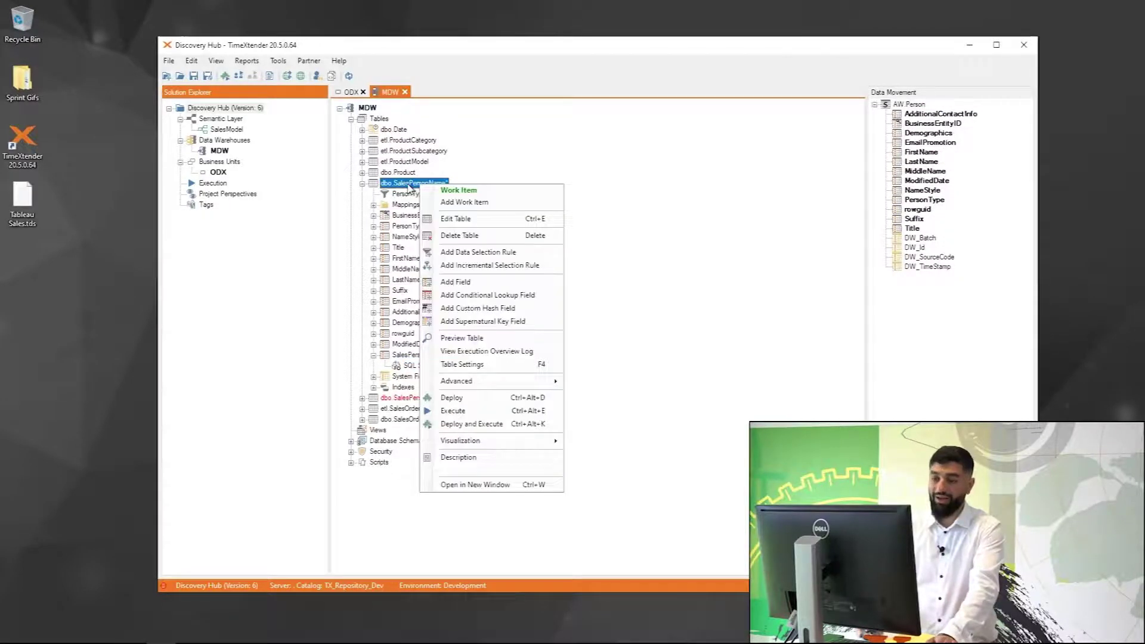
left_click(479, 485)
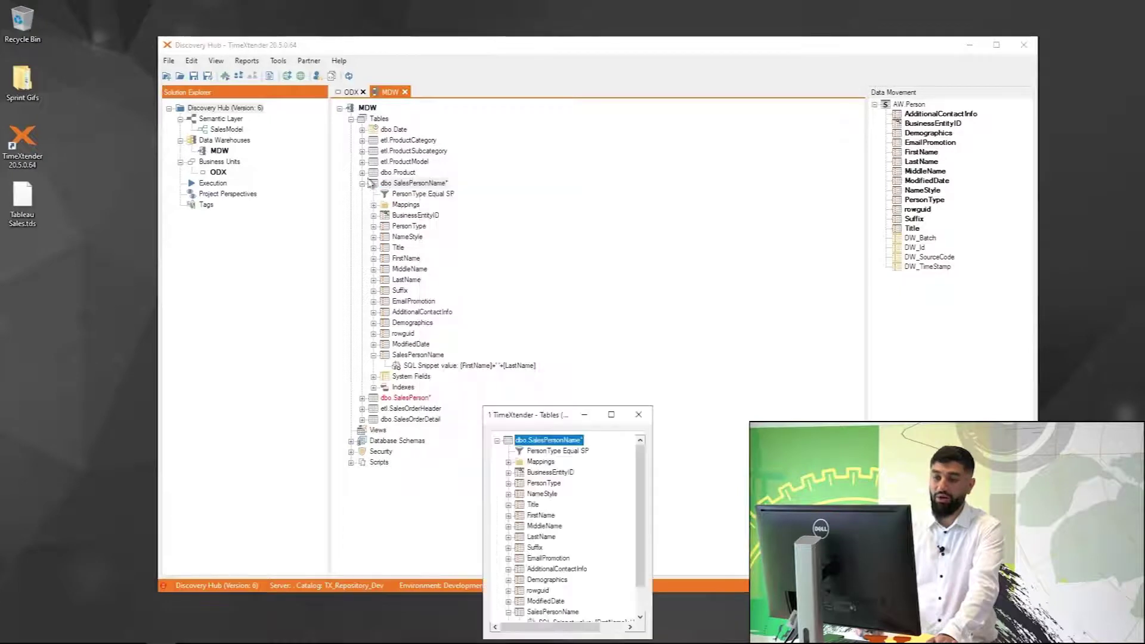
left_click(362, 184)
left_click_drag(552, 412, 609, 125)
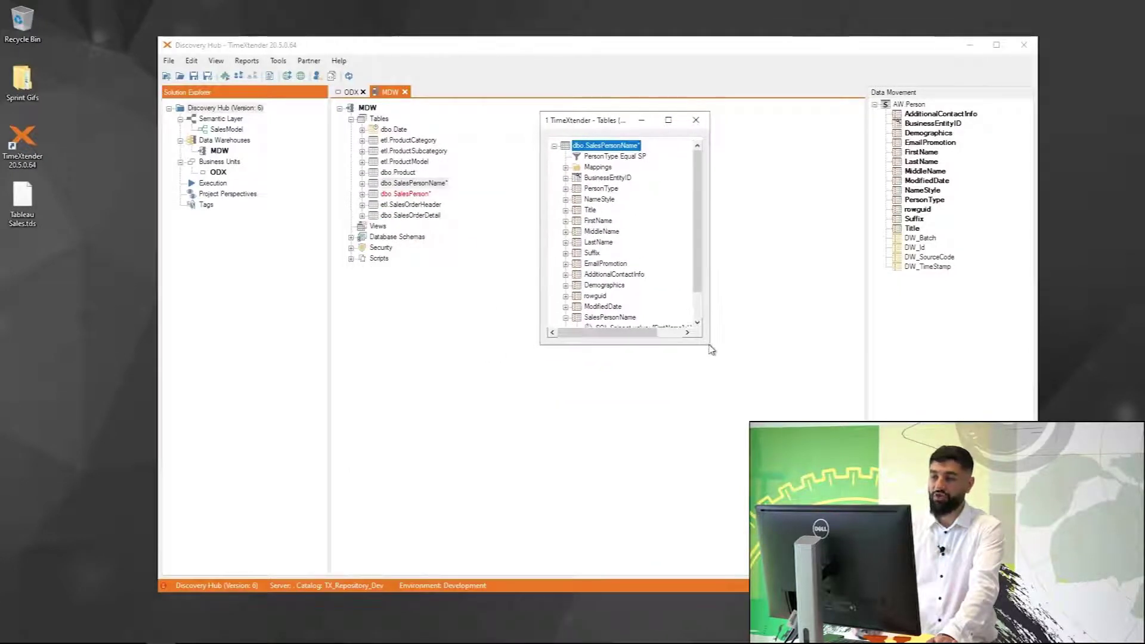
left_click_drag(711, 347, 814, 515)
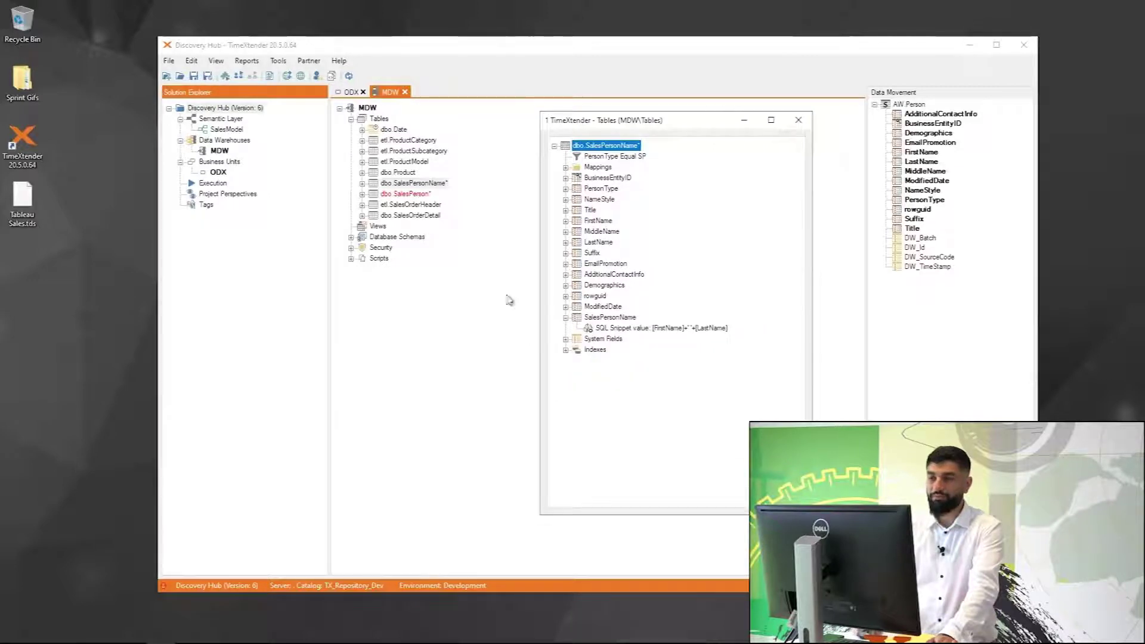
Rename the SalesPerson table's BusinessEntityID field as SalesPersonID and relate the SalesPersonName table's BusinessEntityID to it
left_click(362, 194)
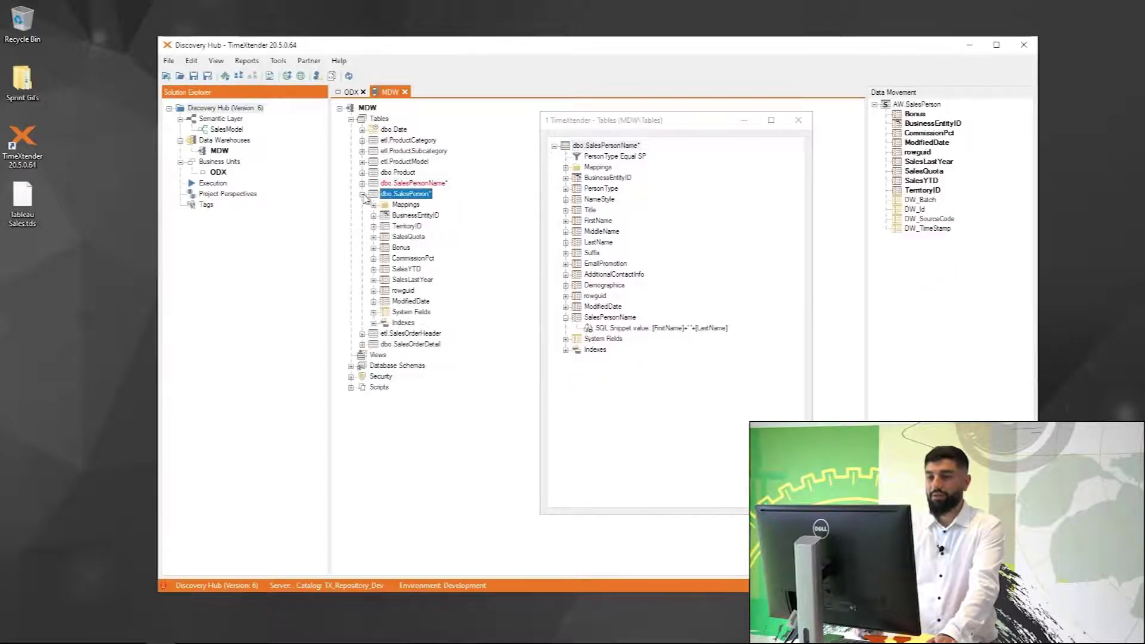
left_click(403, 217)
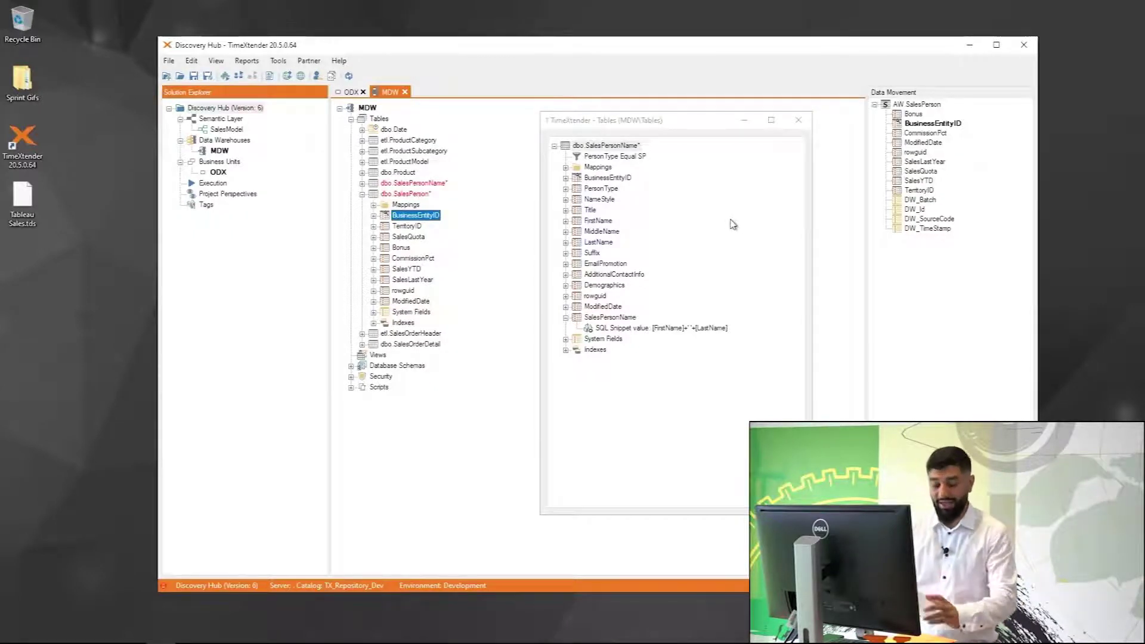
key("F2")
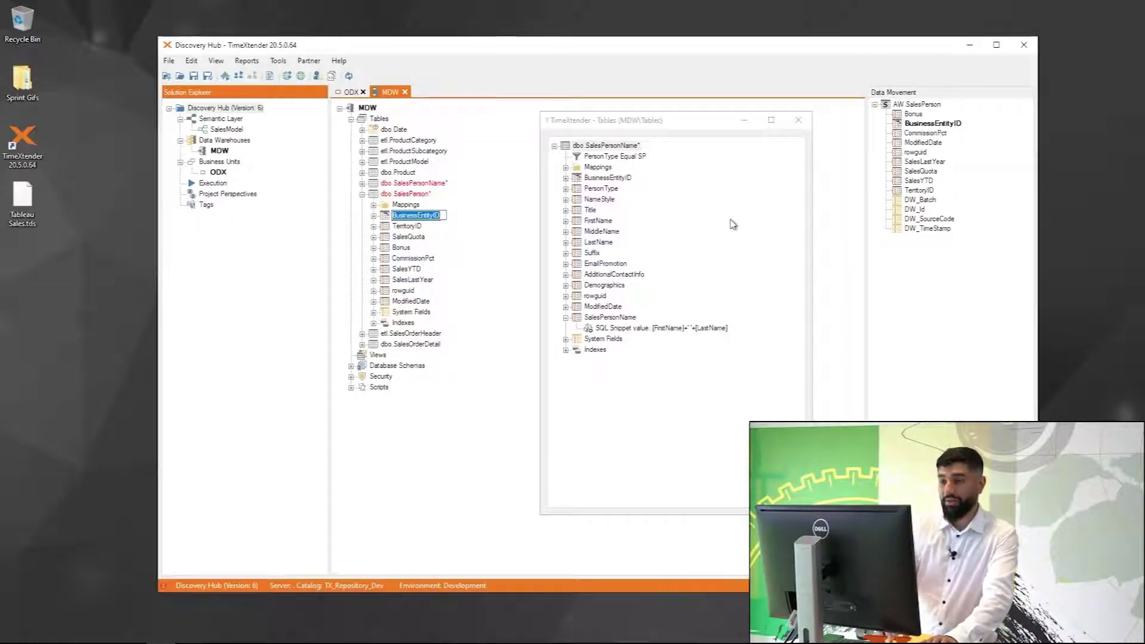
type("Sales")
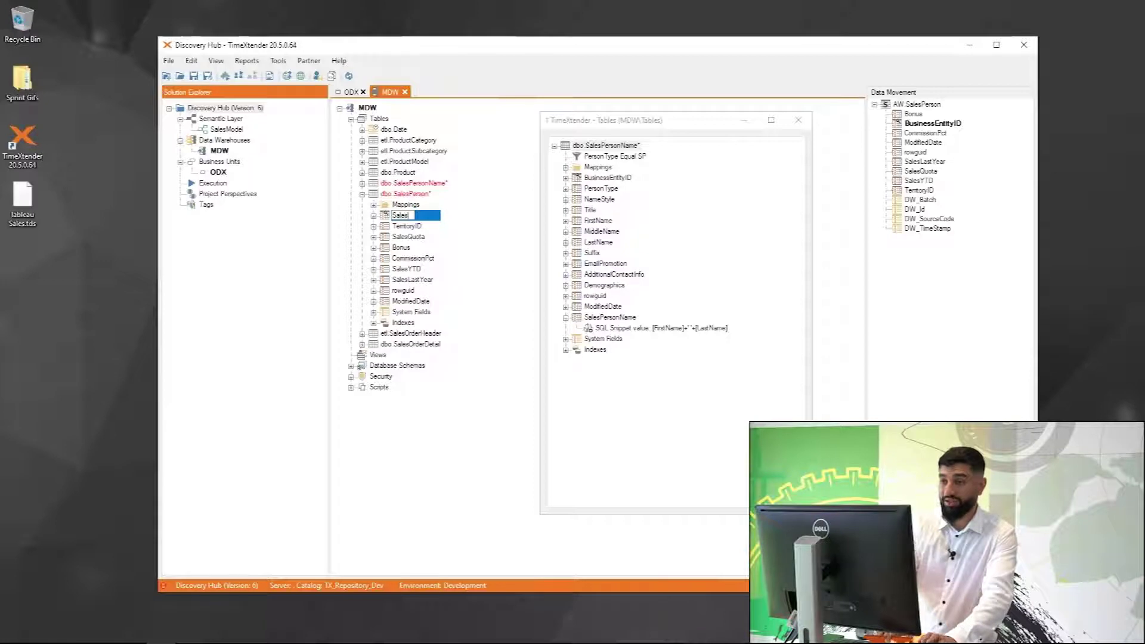
type("PersonID")
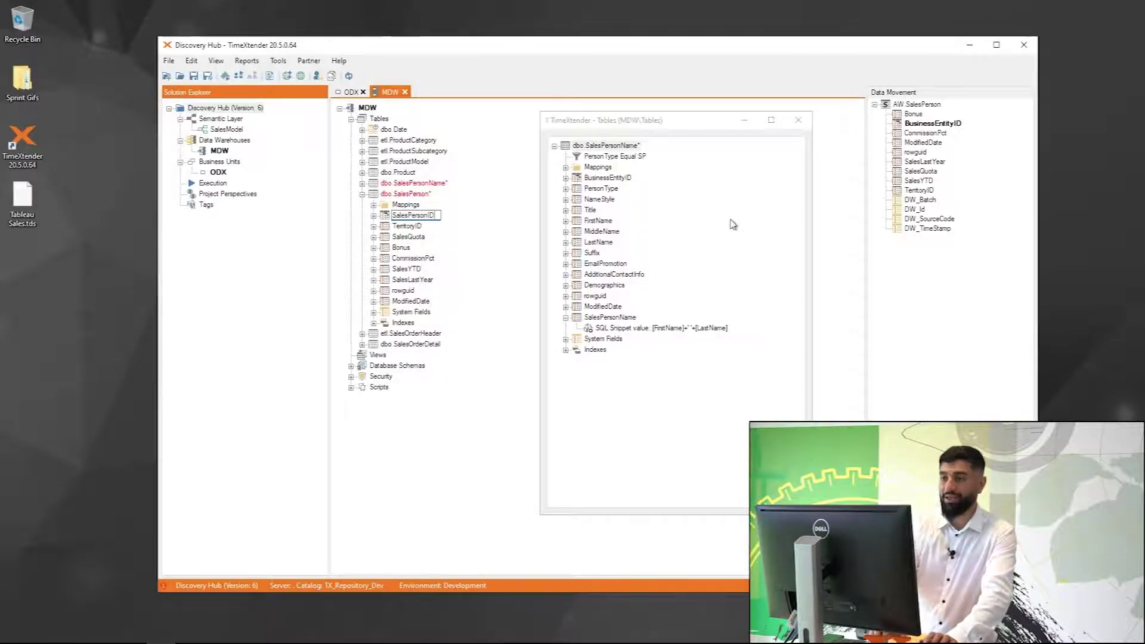
key("Return")
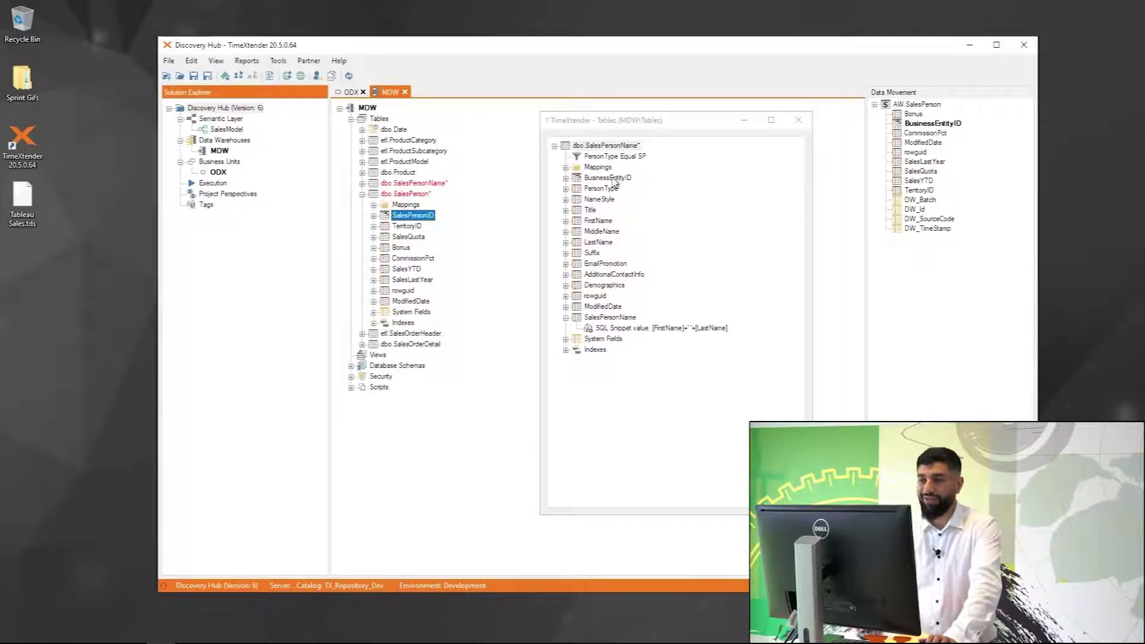
left_click_drag(609, 178, 425, 216)
left_click(580, 371)
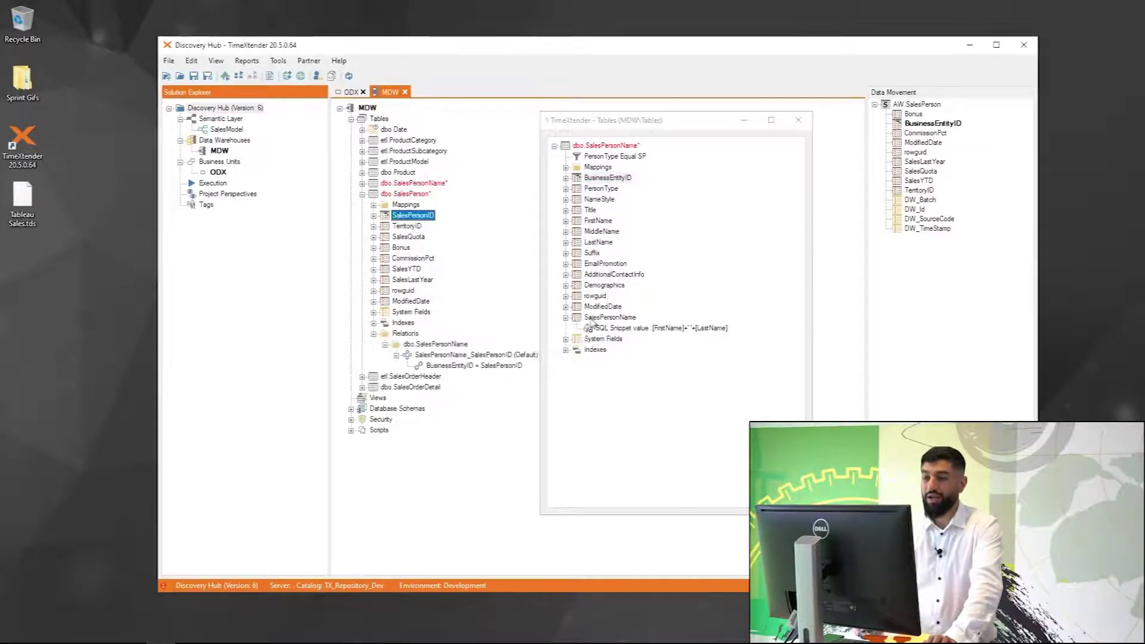
Add SalesPersonName as a conditional lookup field on the SalesPerson table using the default relation instead of joins, and close the separate table window
left_click_drag(610, 317, 418, 196)
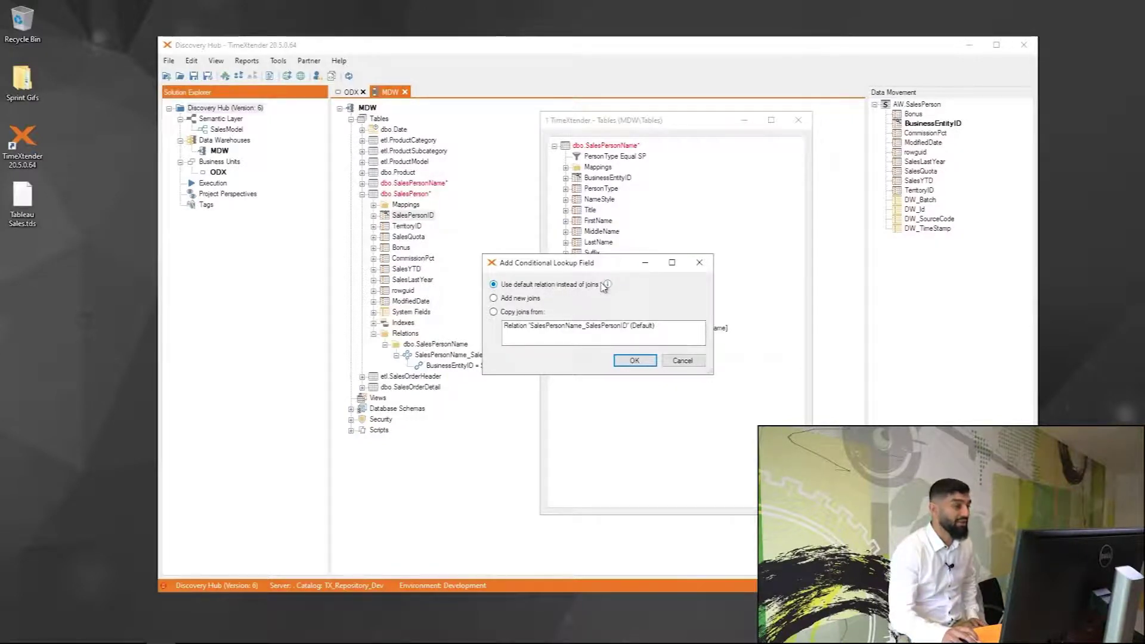
left_click(494, 312)
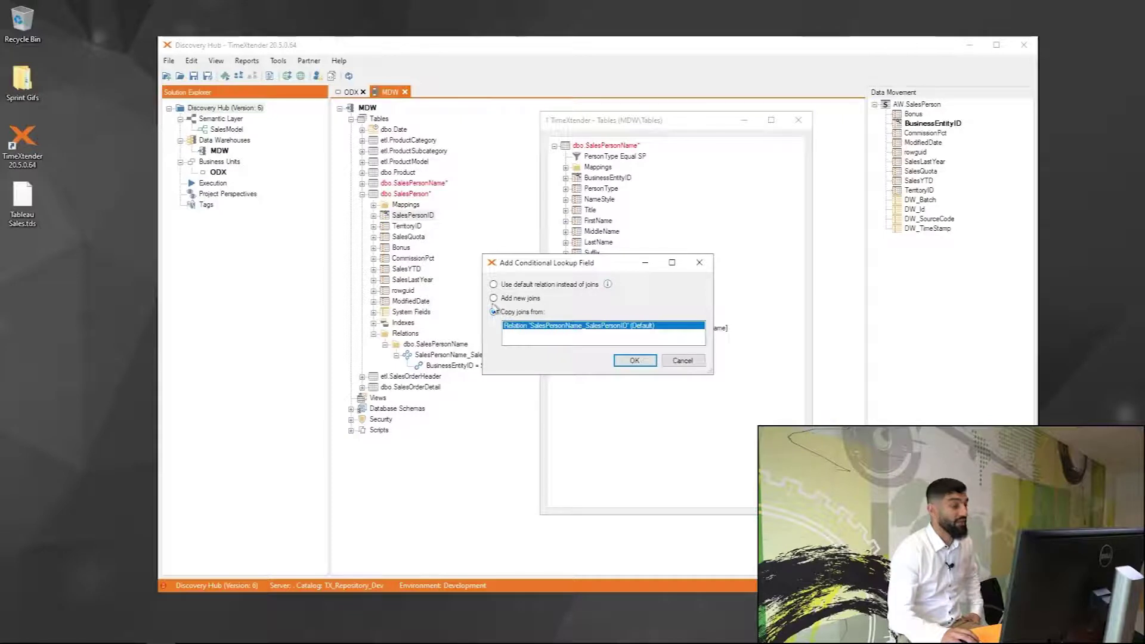
left_click(494, 299)
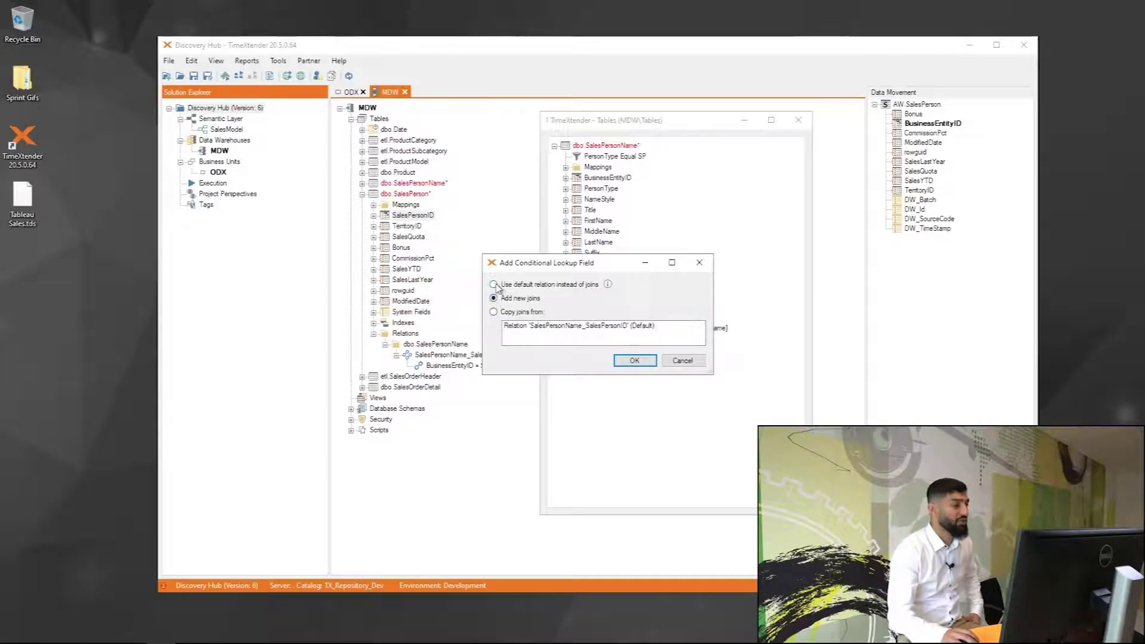
left_click(495, 285)
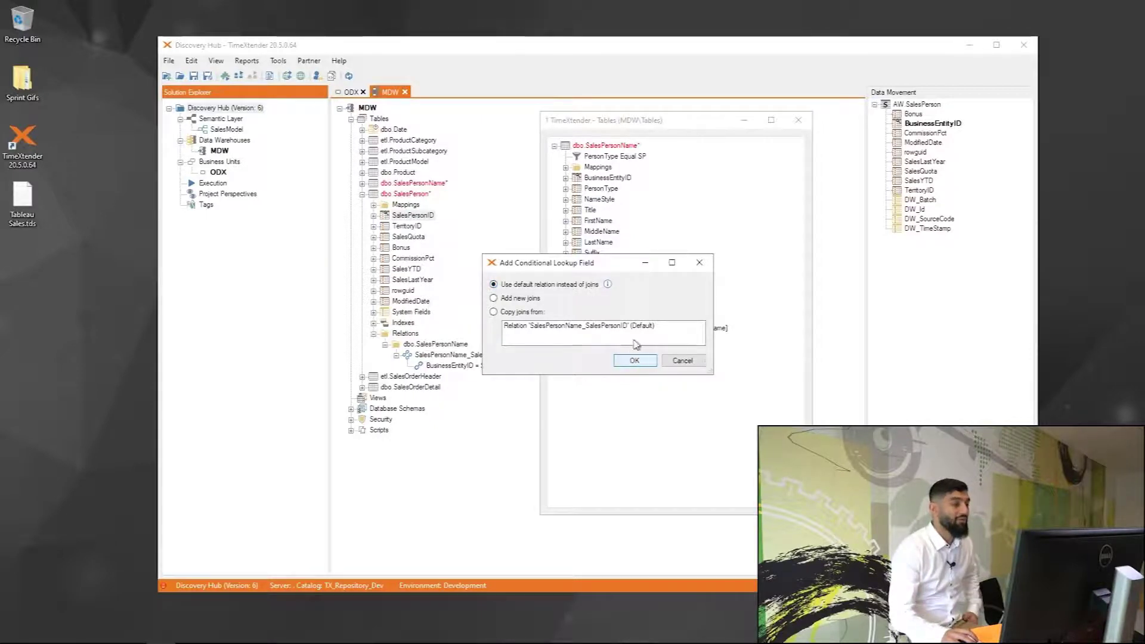
mouse_move(628, 334)
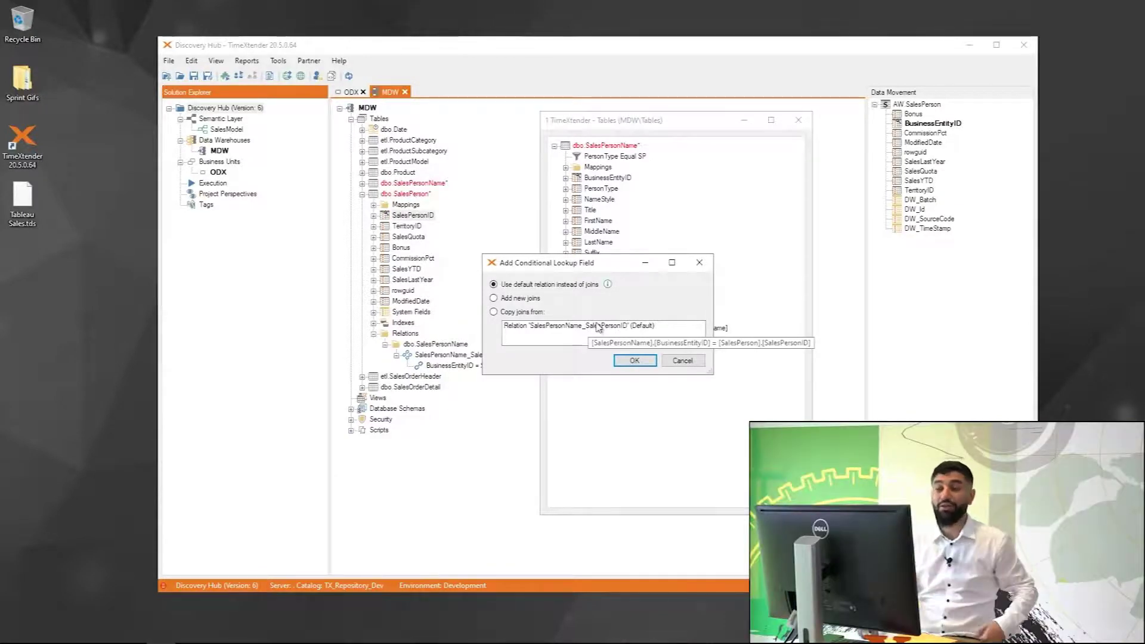
left_click(636, 361)
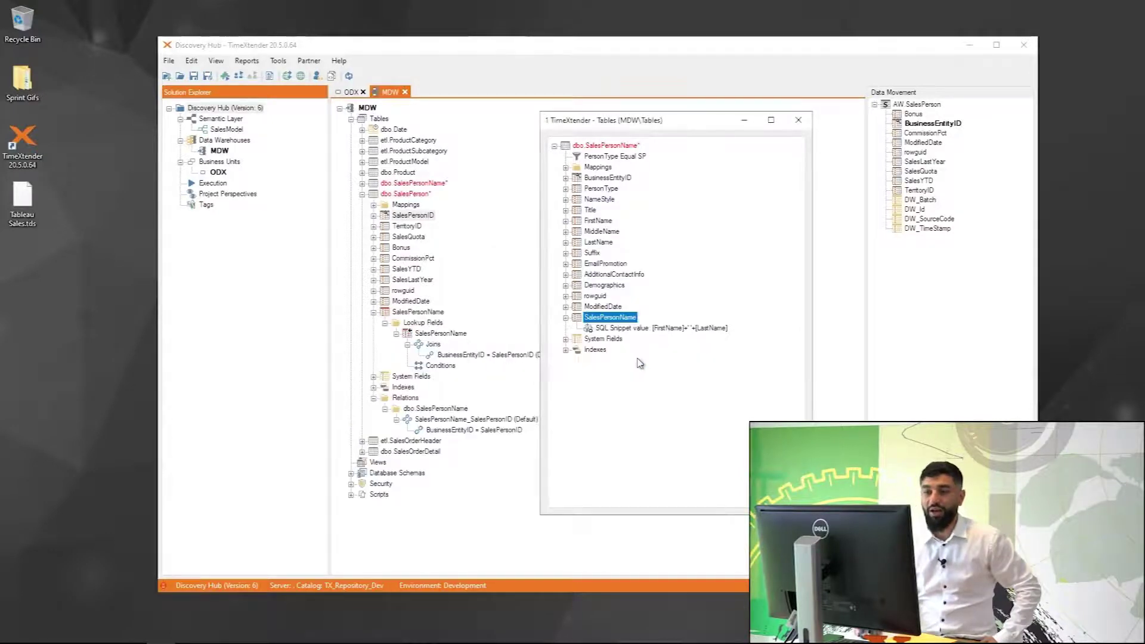
left_click(799, 120)
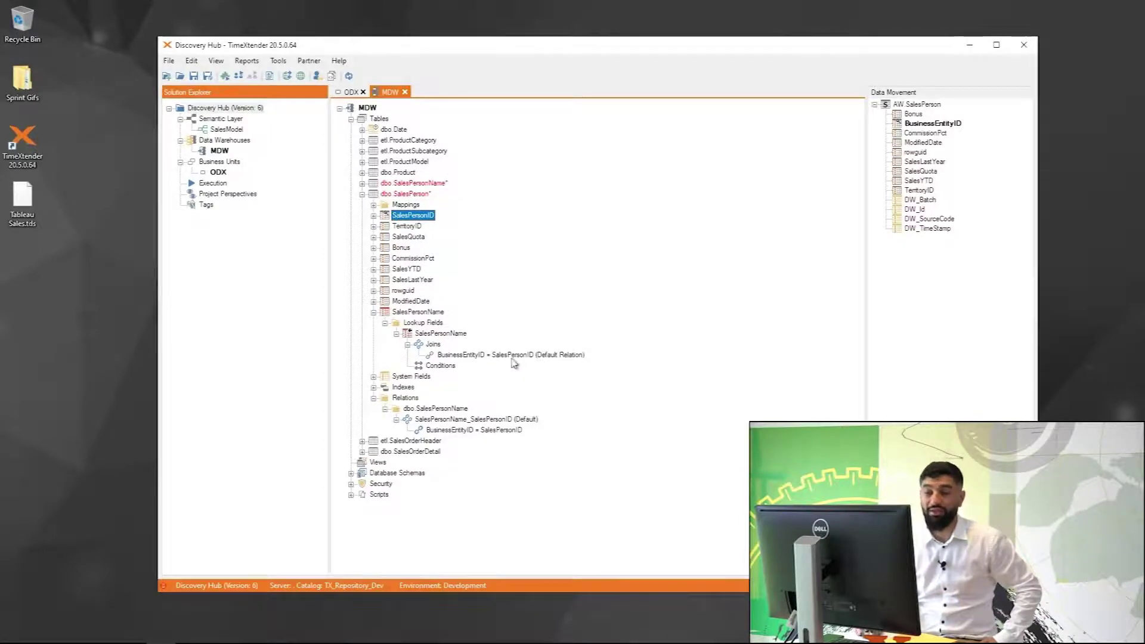
right_click(411, 194)
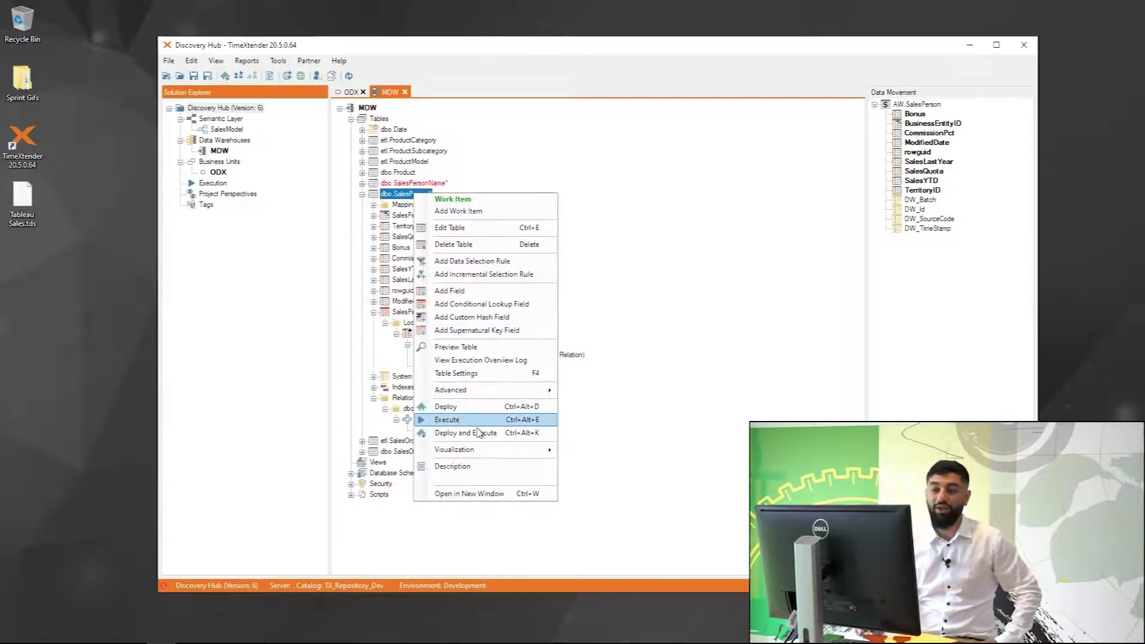
left_click(669, 302)
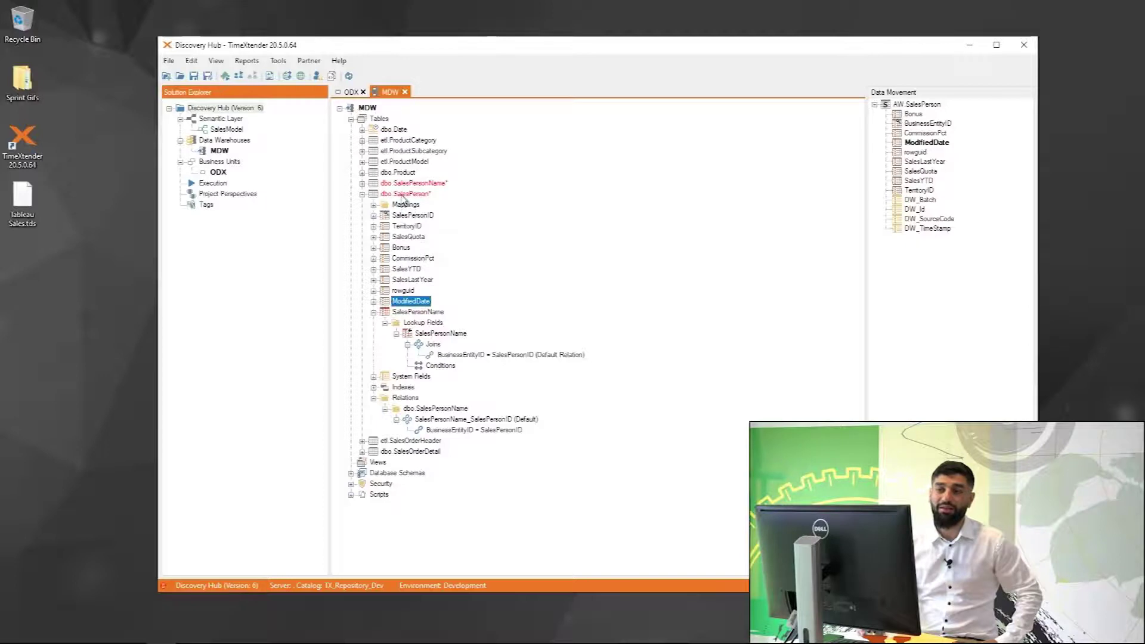
left_click(406, 195)
left_click(409, 184)
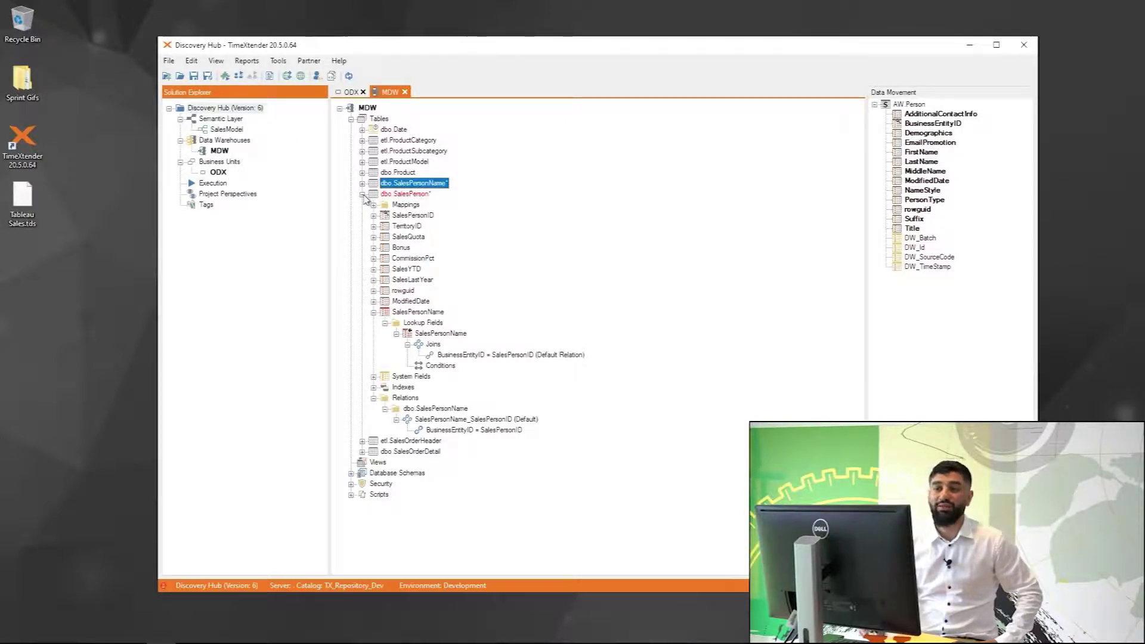
Deploy and execute only modified tables and views of the MDW data warehouse, saving the project with version note "Add SalesPerson Dimension"
right_click(369, 109)
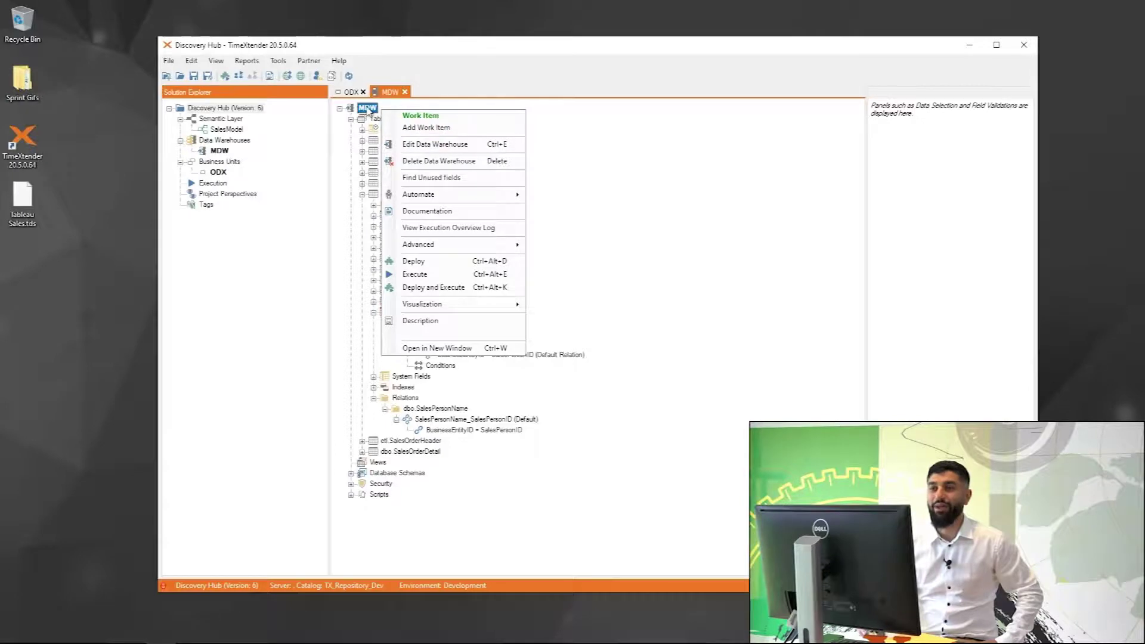
left_click(428, 288)
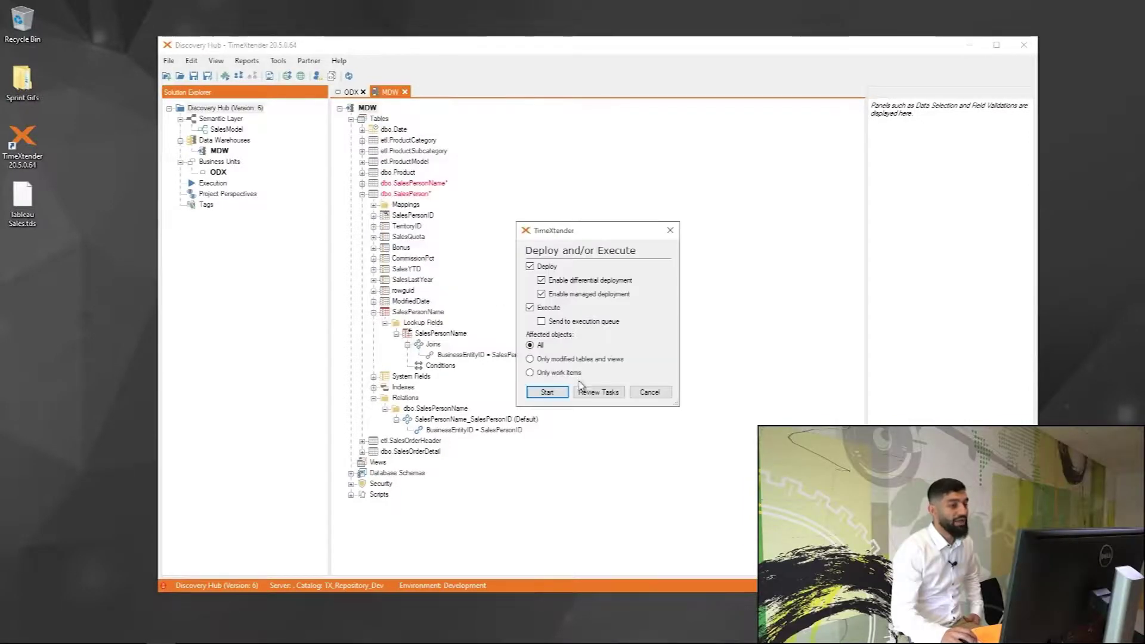
left_click(530, 359)
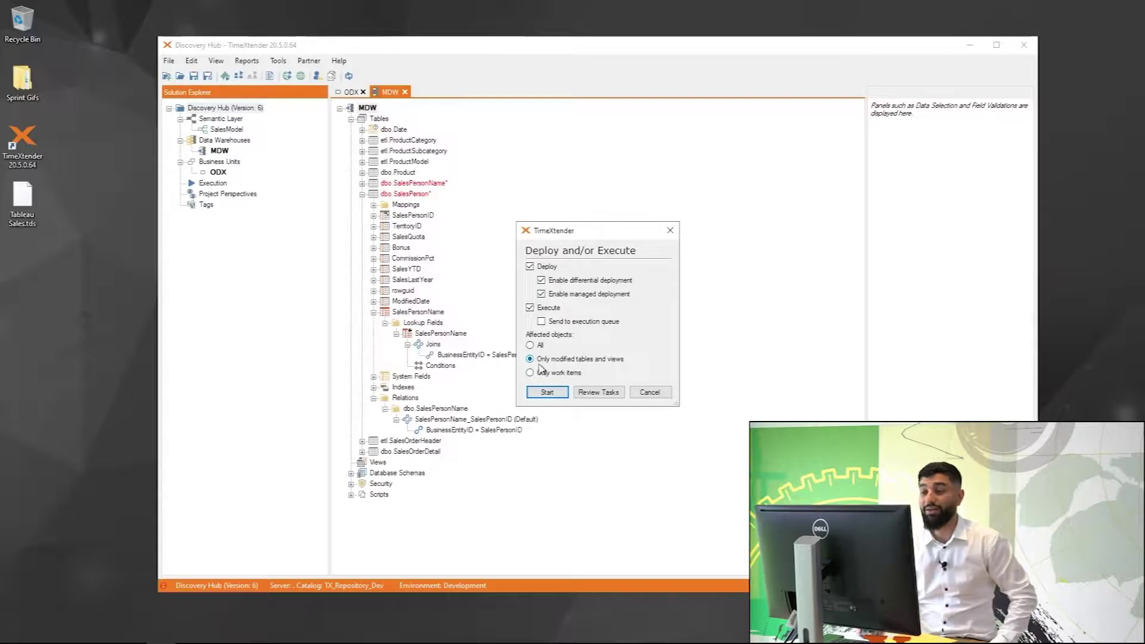
left_click(549, 397)
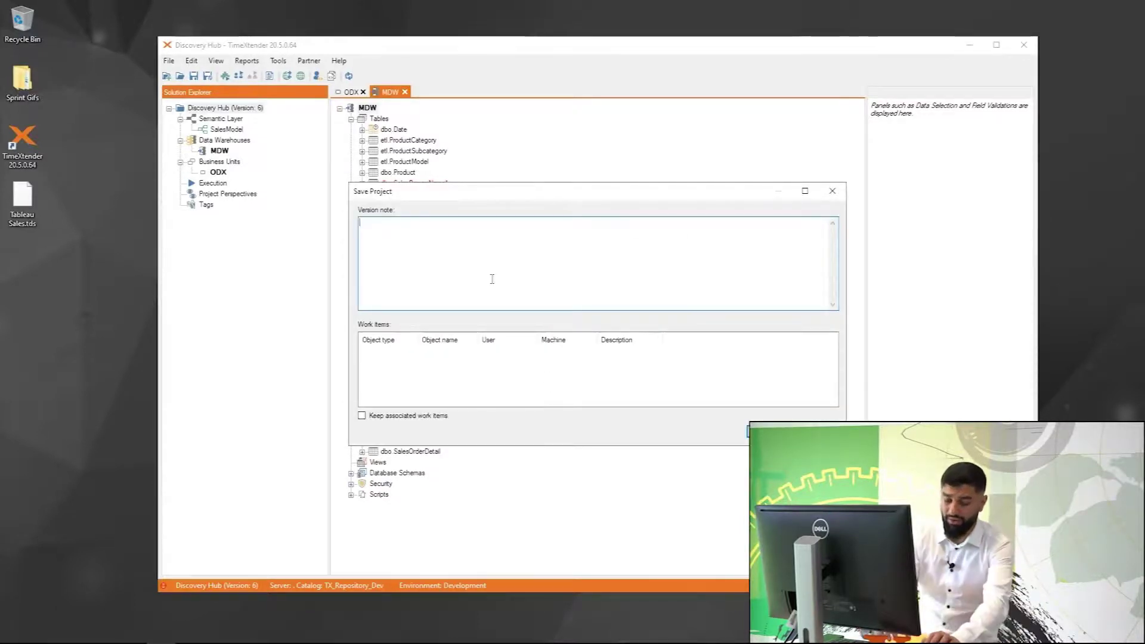
type("Add Sal")
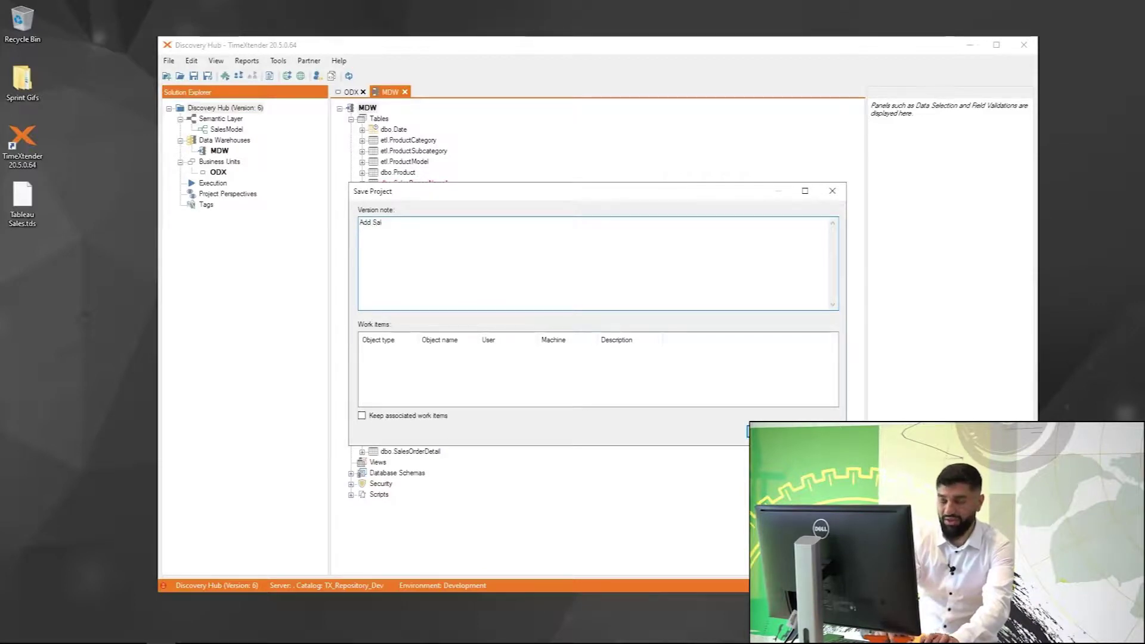
type("esPerson Dimension")
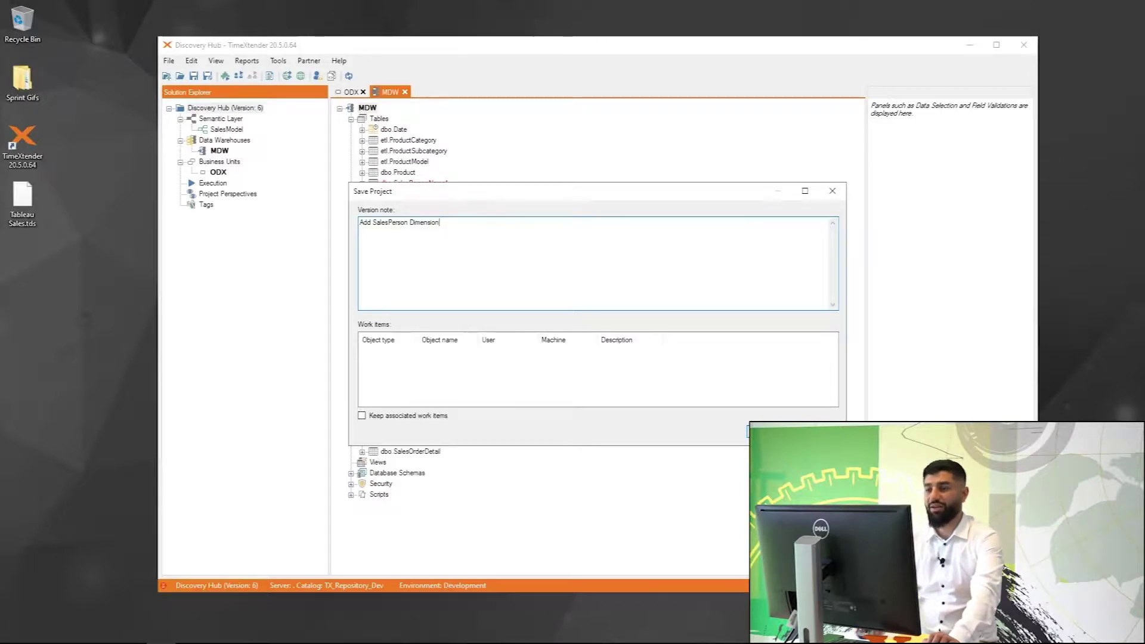
left_click(768, 432)
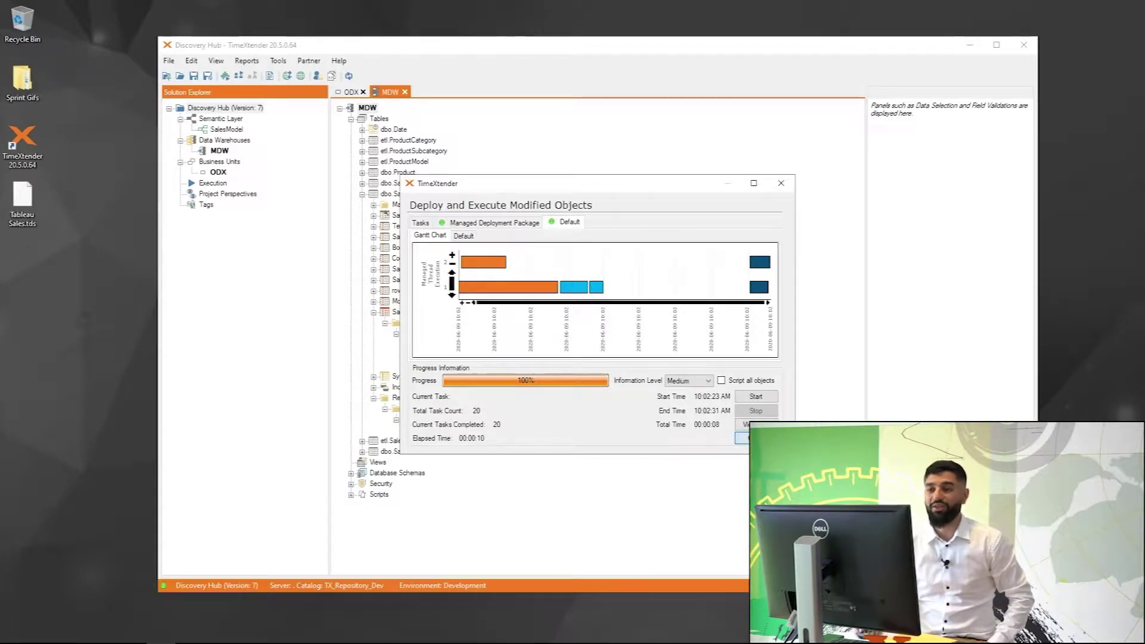
Close the finished deployment window, open the SalesModel semantic model, and collapse the SalesPerson table in the MDW tree
left_click(757, 438)
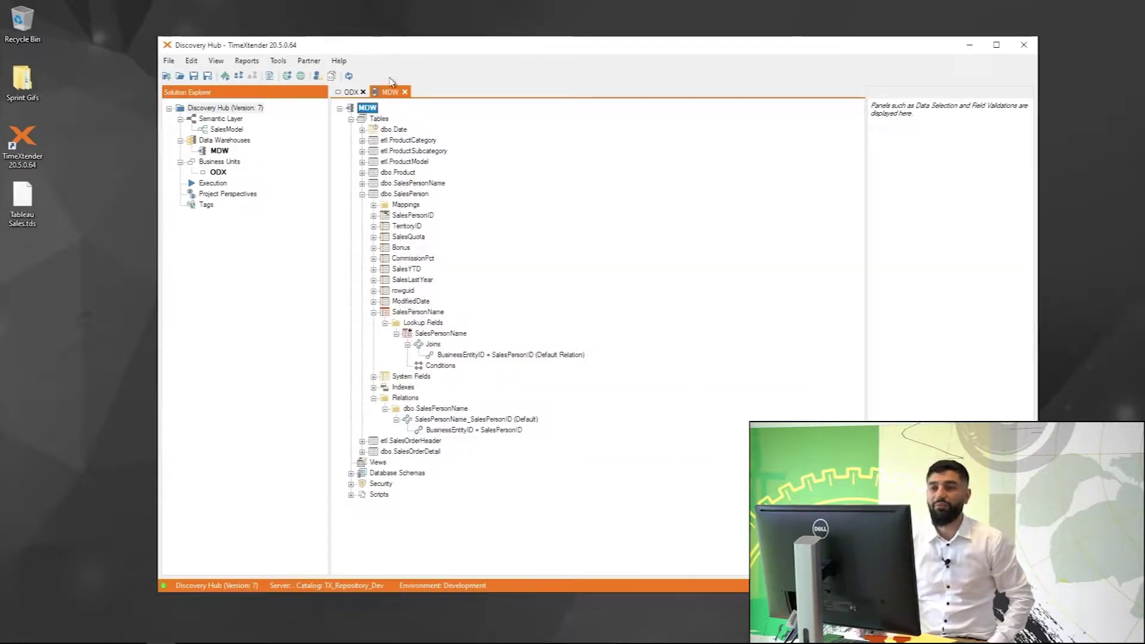
double_click(230, 130)
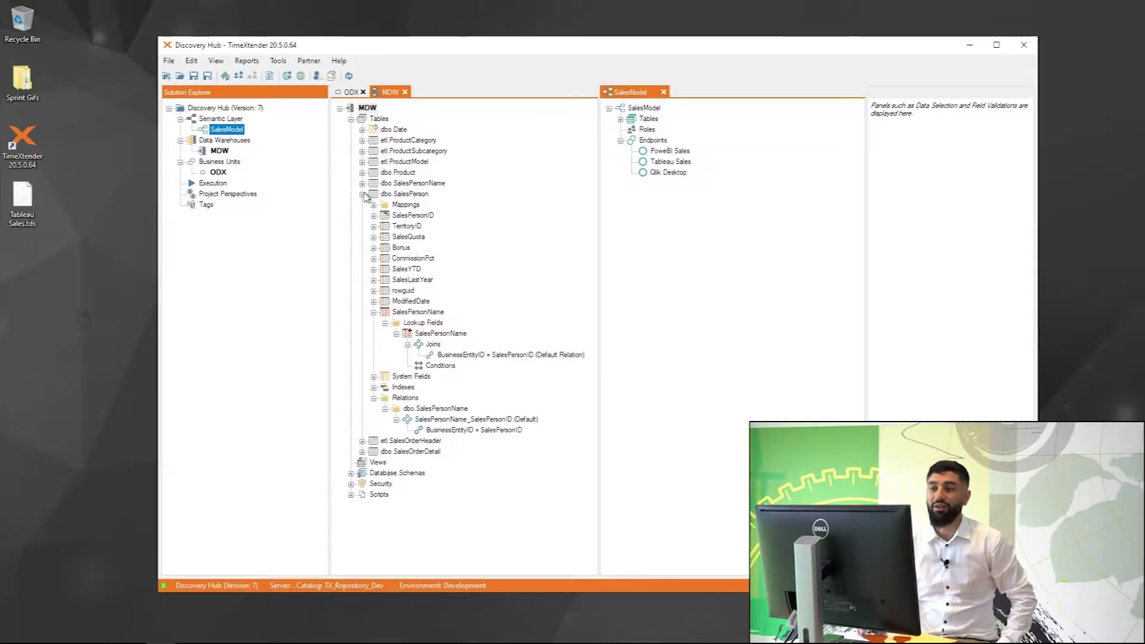
left_click(362, 195)
Set the default schema of the SalesPersonName table to etl in its table settings
left_click(409, 184)
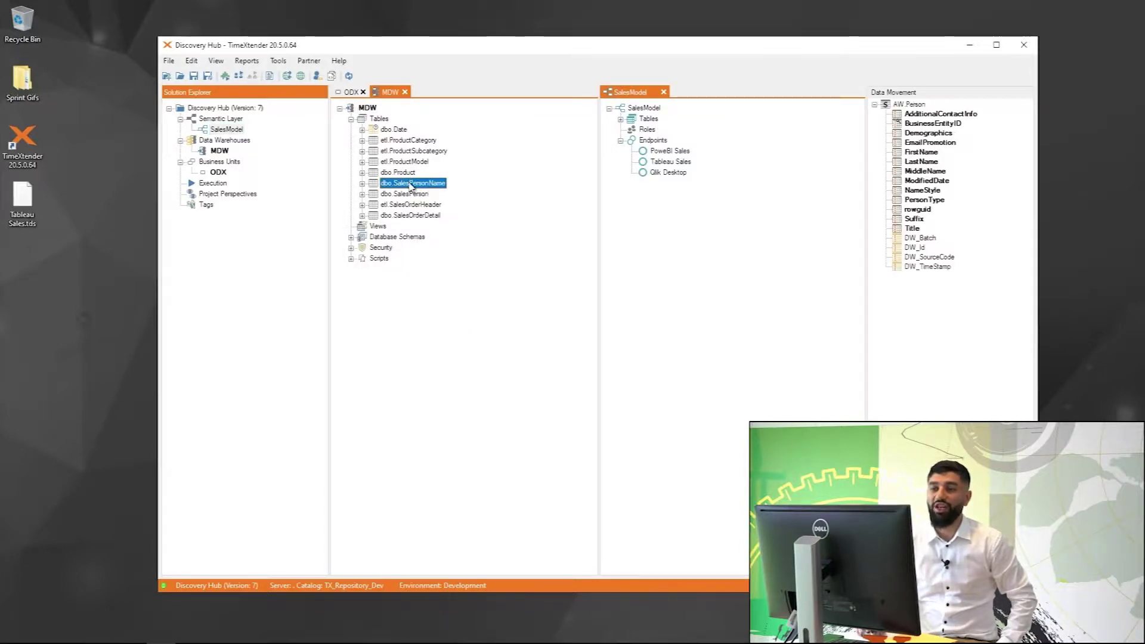
right_click(410, 186)
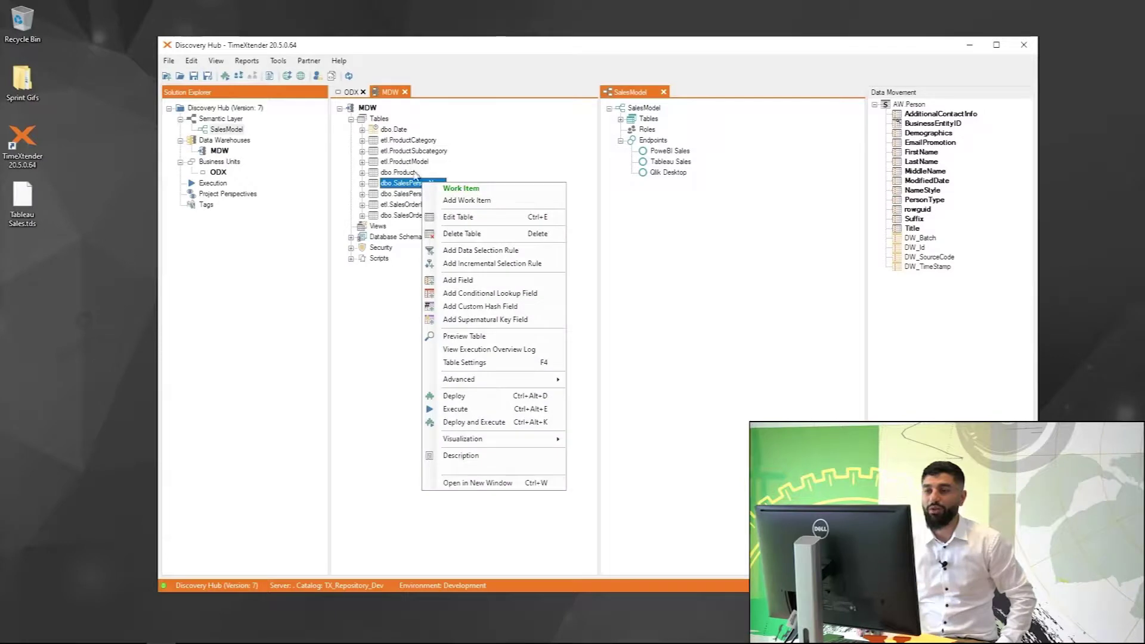
left_click(490, 363)
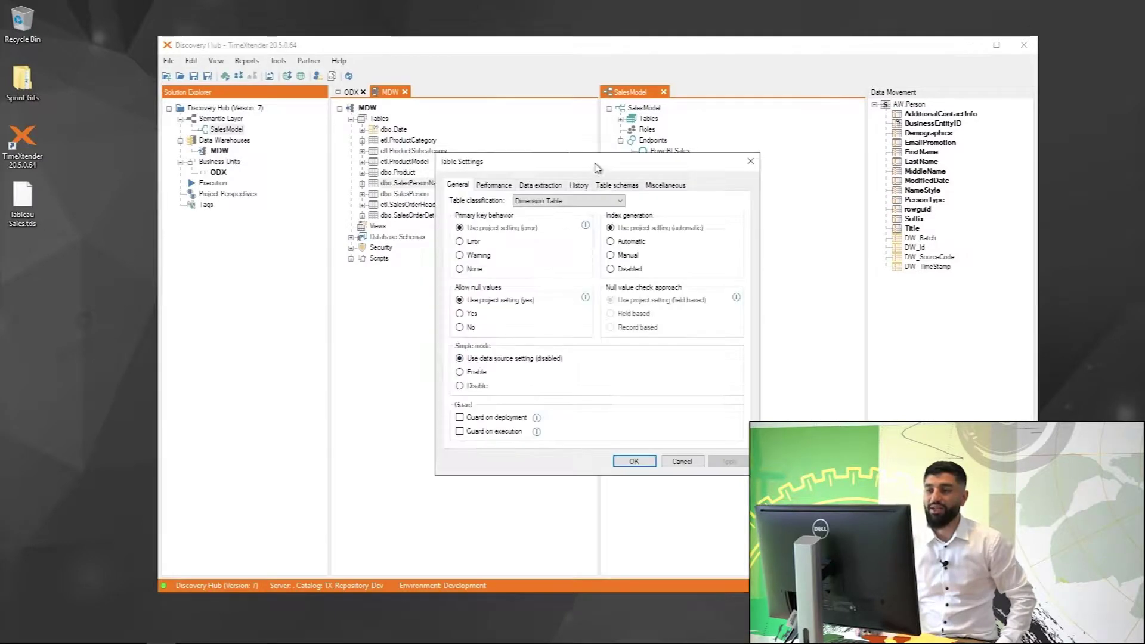
left_click(606, 187)
left_click(581, 201)
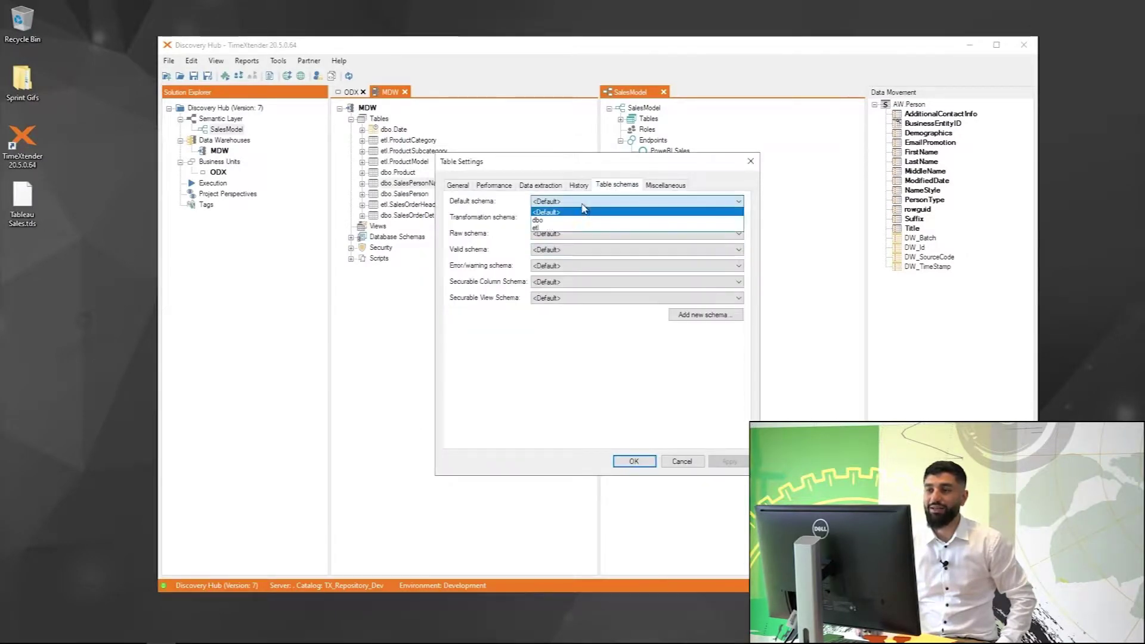
left_click(542, 228)
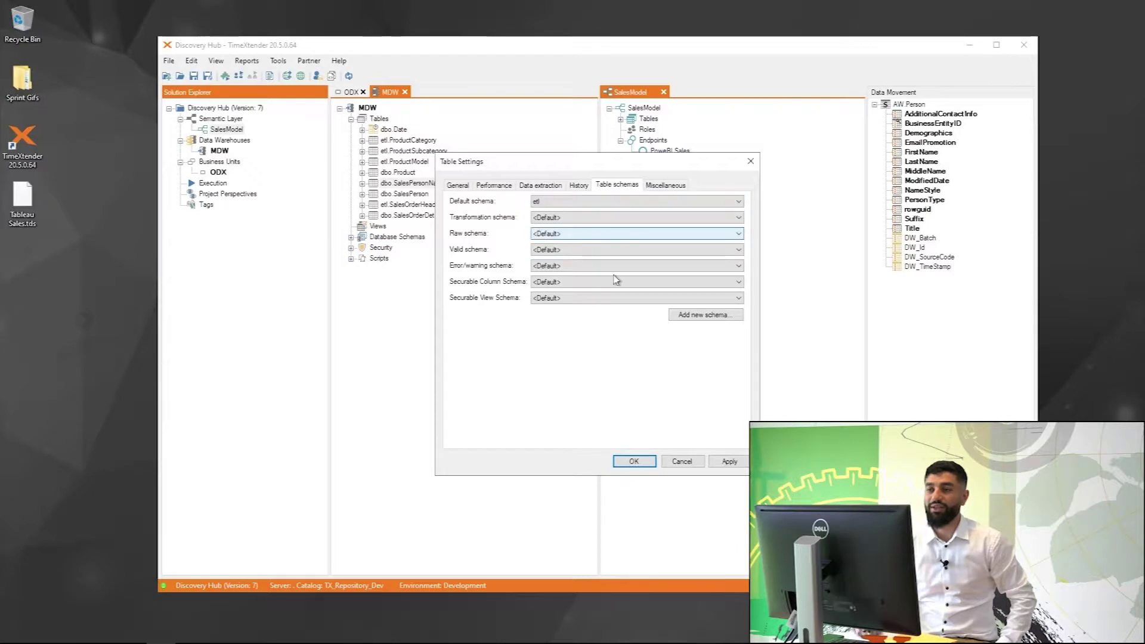
left_click(729, 465)
left_click(636, 461)
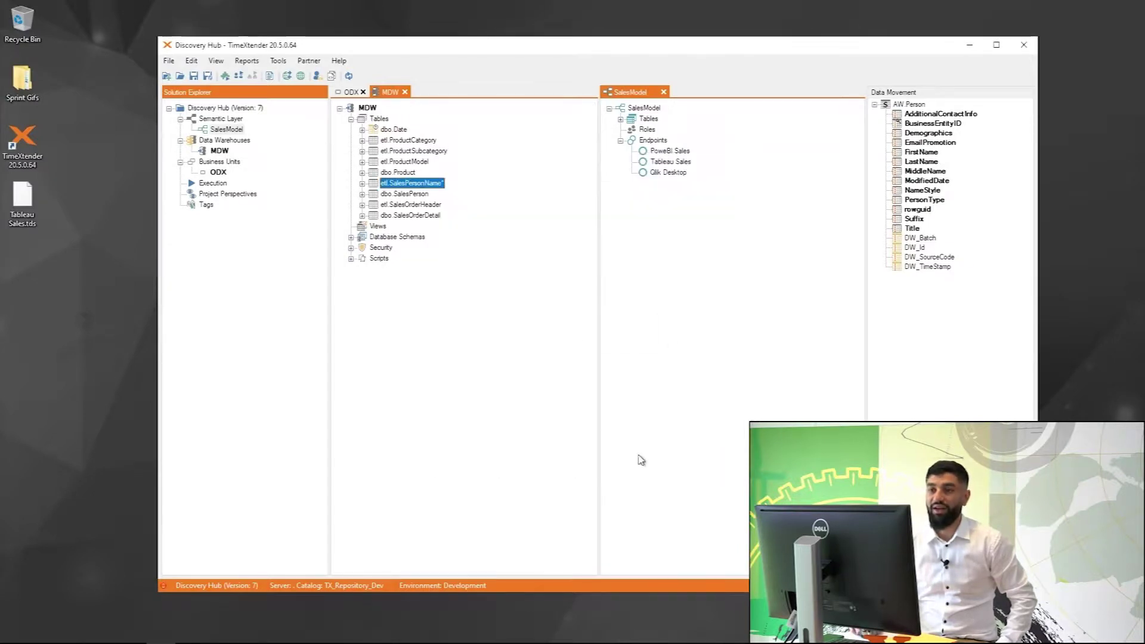
Open SalesPerson in its own window, relate its SalesPersonID to SalesPersonID in SalesOrderDetail, and close the window and collapse SalesOrderDetail
left_click(409, 196)
left_click_drag(409, 197, 561, 187)
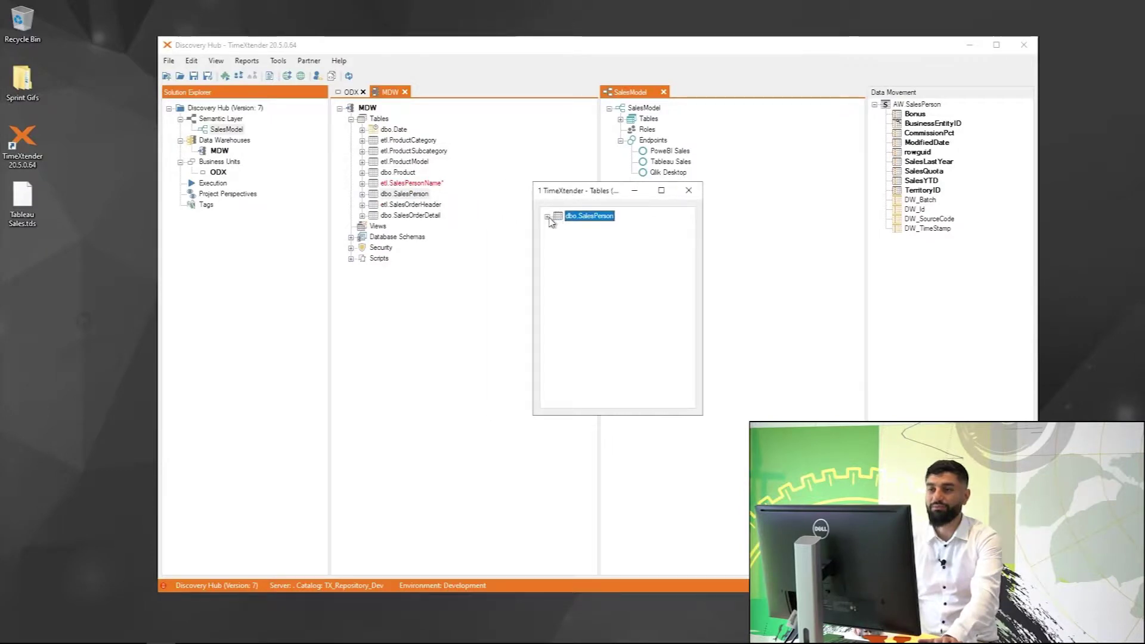
left_click(547, 216)
double_click(366, 217)
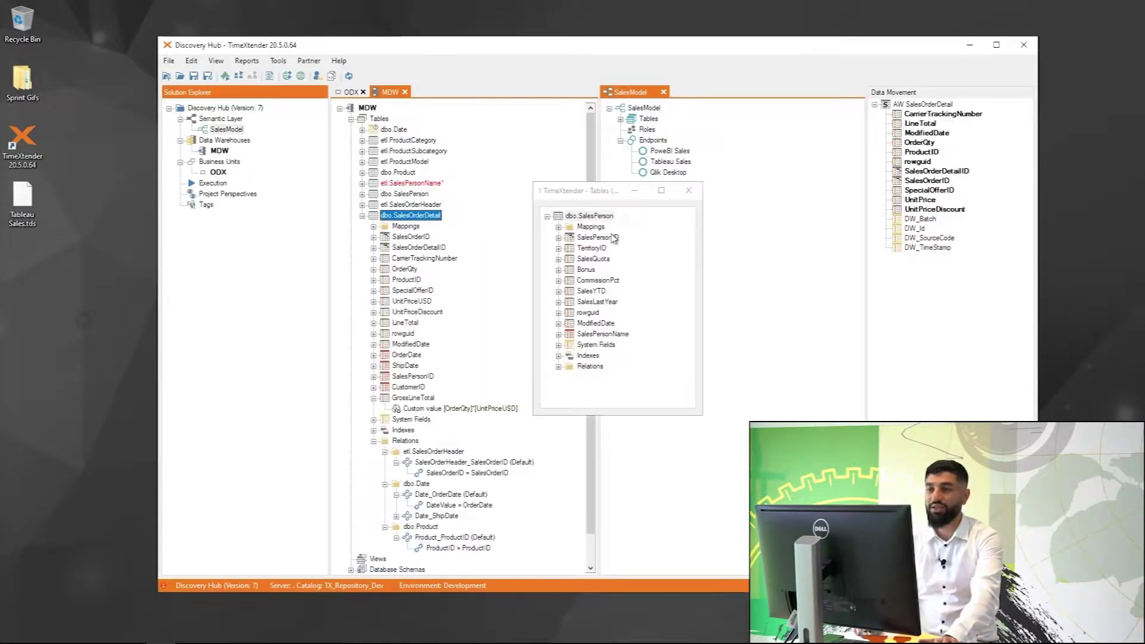
left_click_drag(607, 240, 430, 278)
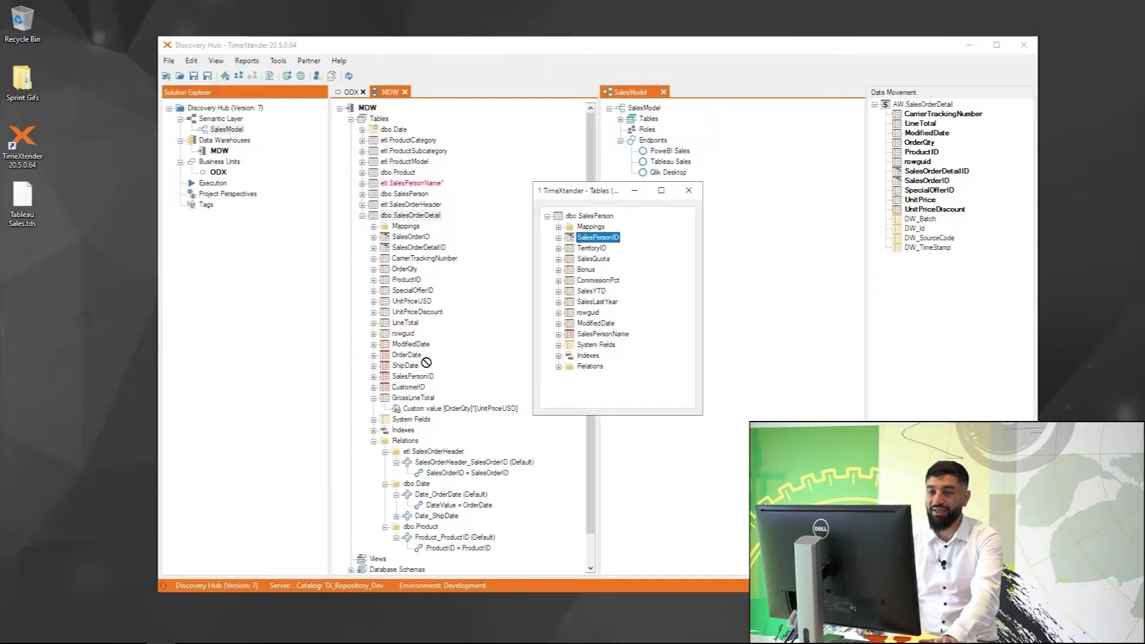
left_click_drag(416, 383, 415, 383)
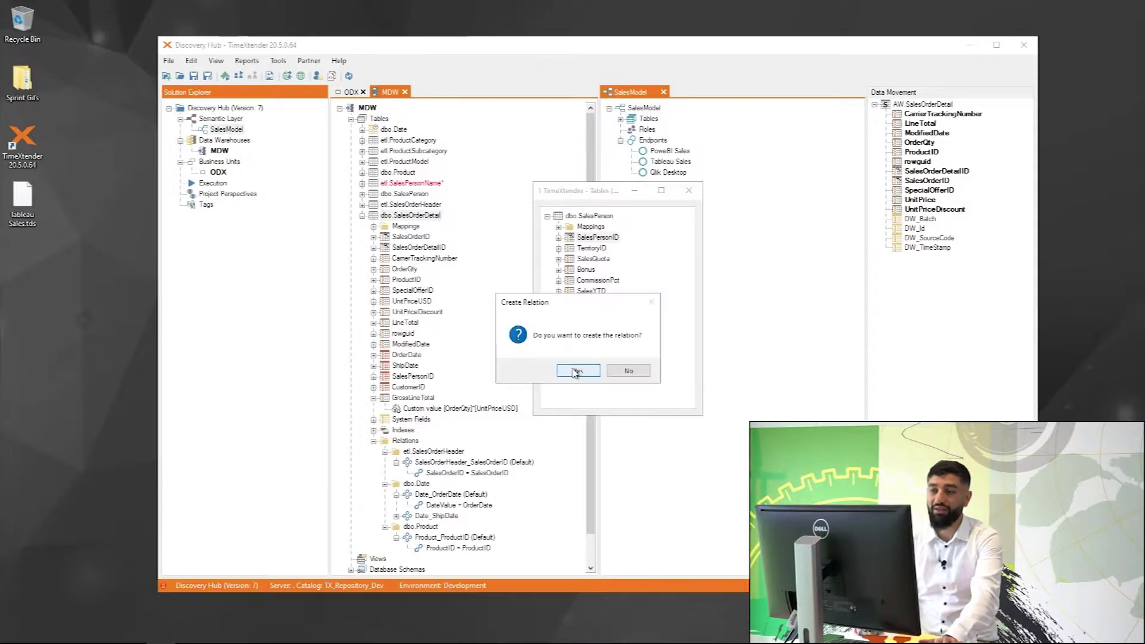
left_click(577, 372)
left_click(689, 190)
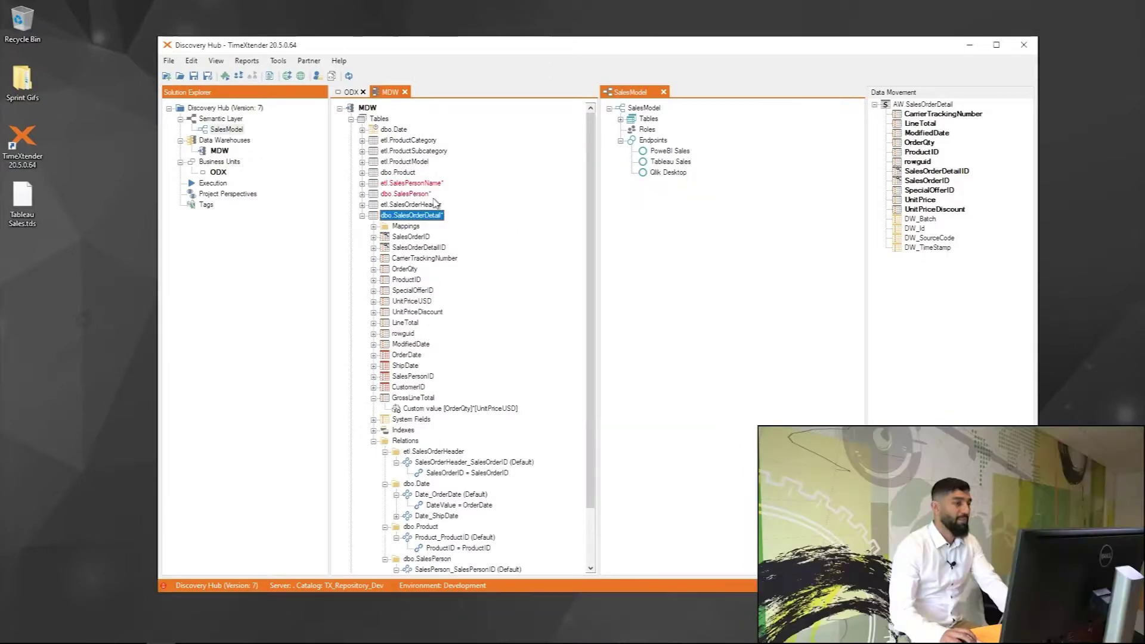
left_click(362, 216)
Add SalesPerson to the SalesModel tables with only the SalesPersonName field, related to Orders through SalesPerson_SalesPersonID
left_click_drag(402, 198, 646, 123)
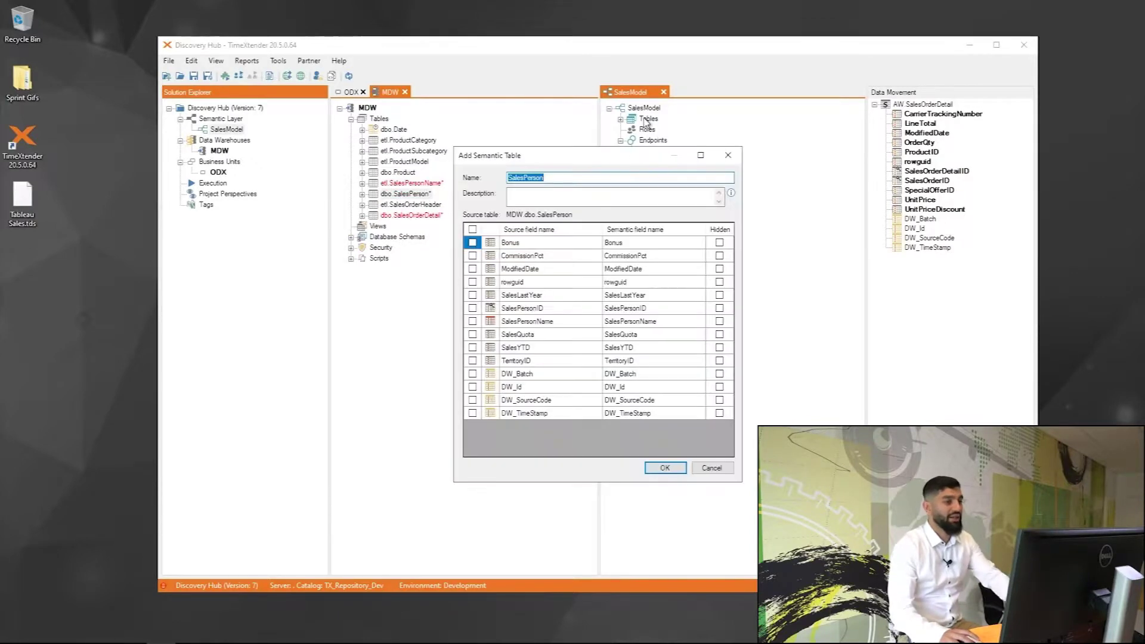
left_click(472, 321)
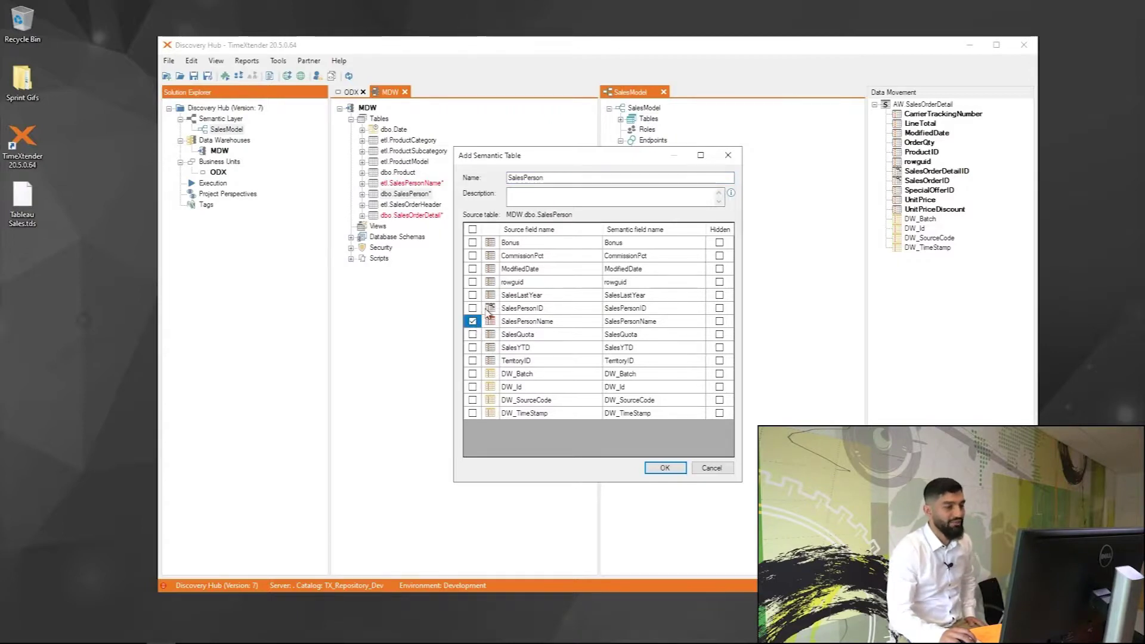
left_click(666, 468)
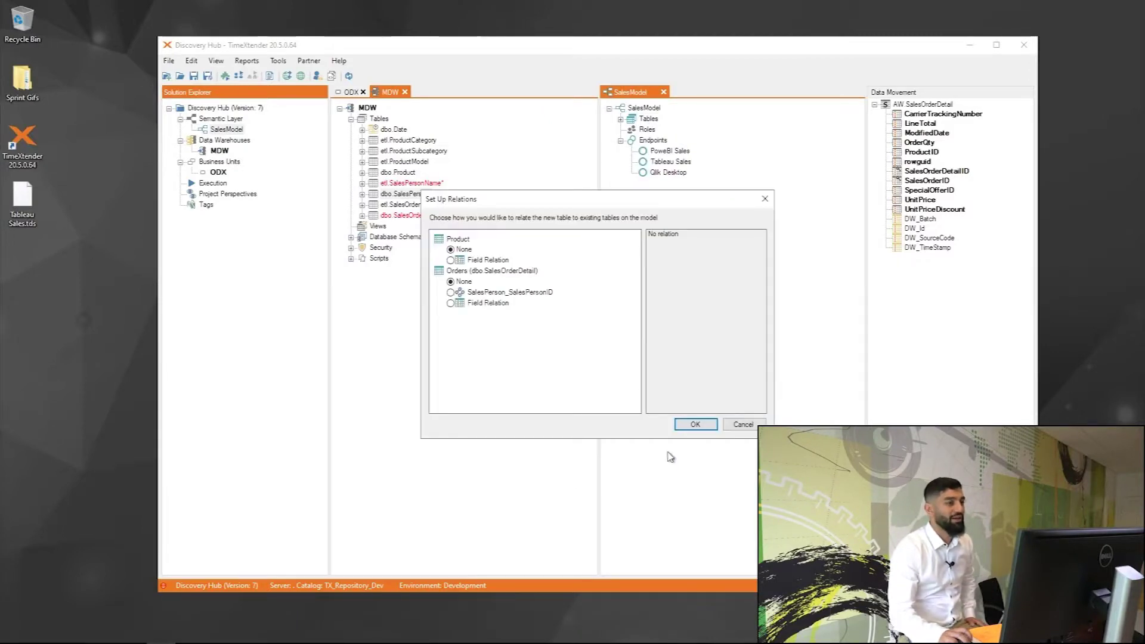
left_click(451, 292)
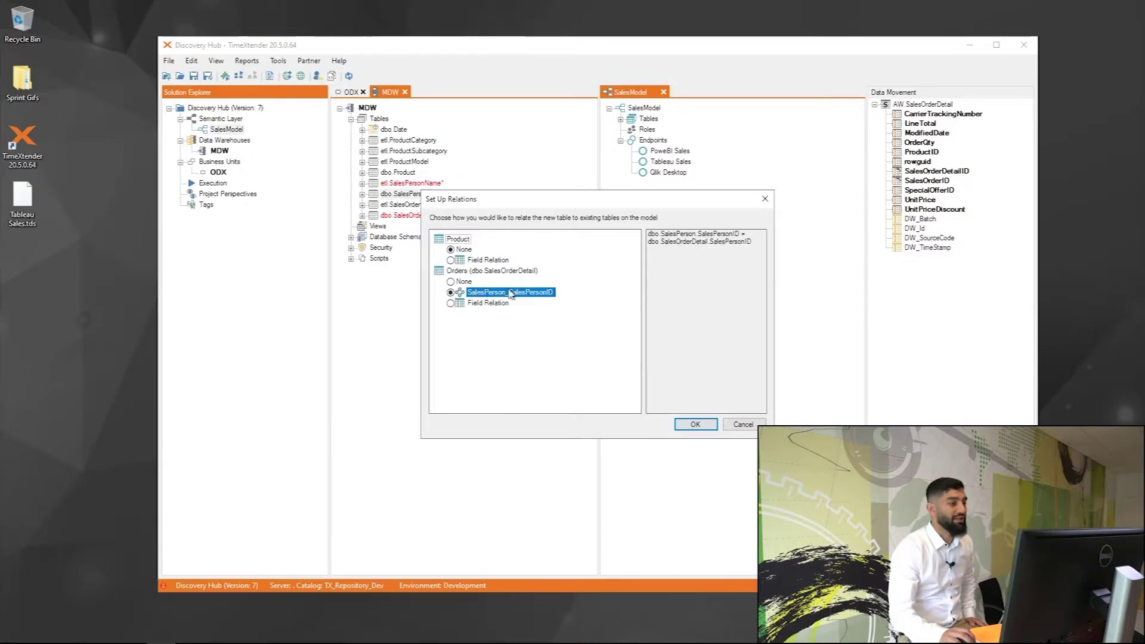
left_click(695, 424)
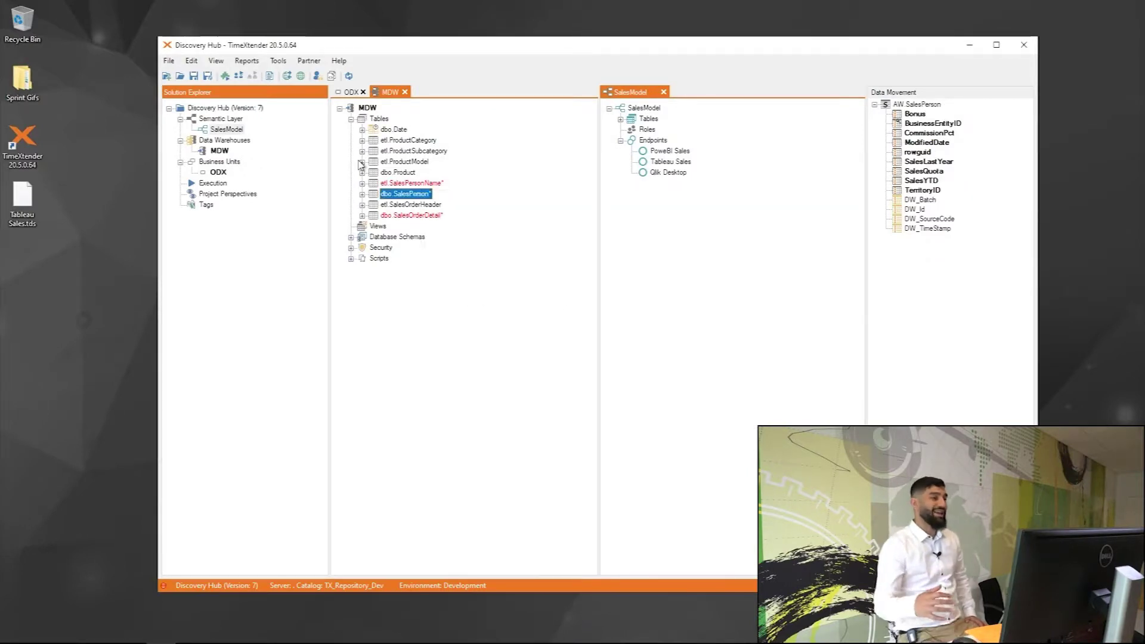
left_click(369, 108)
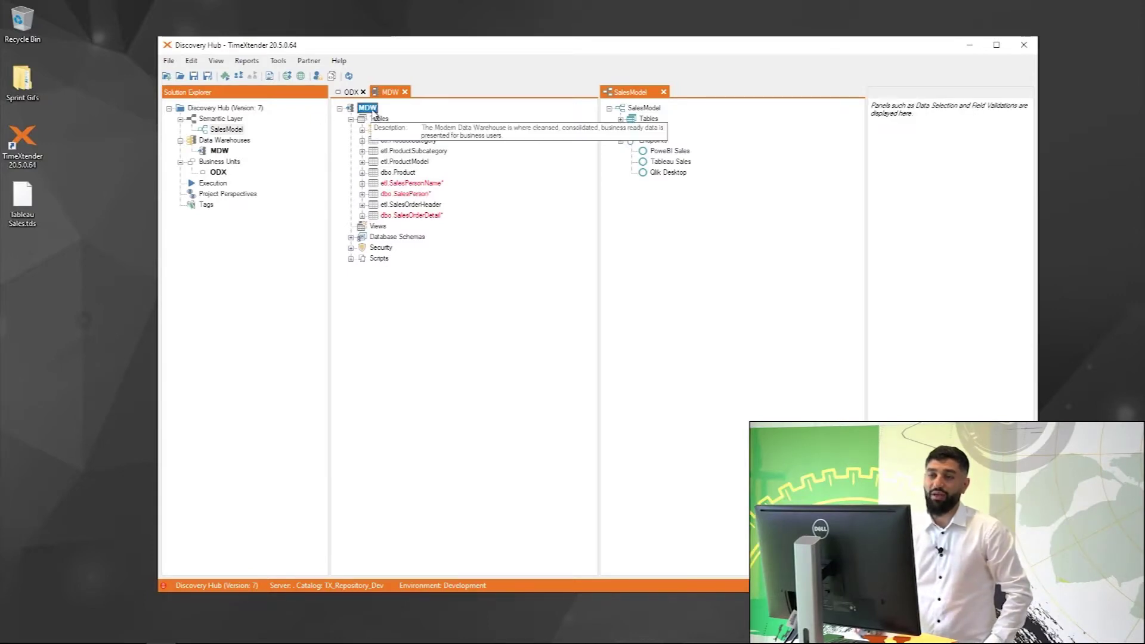
right_click(374, 110)
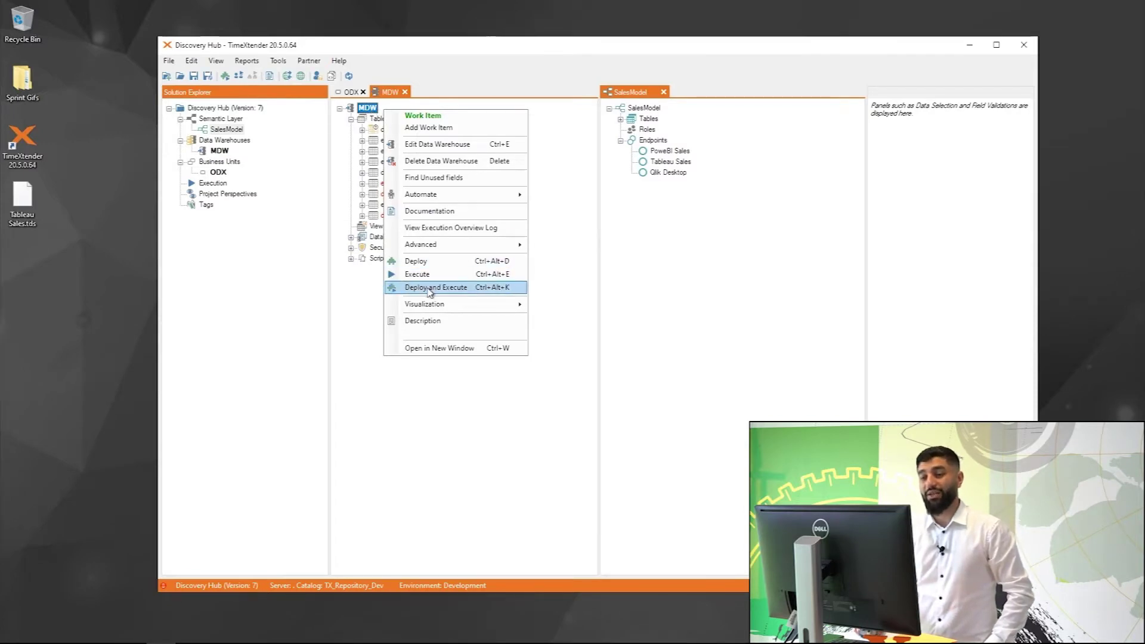
left_click(364, 107)
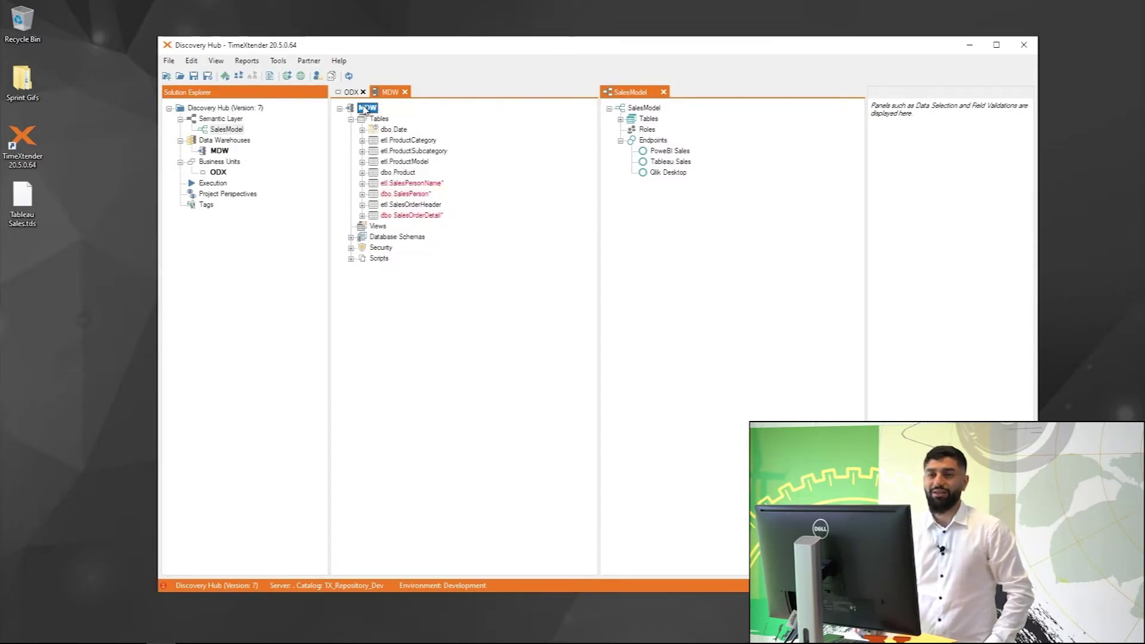
Start deploying and executing the Discovery Hub project, keeping differential and managed deployment enabled
right_click(222, 109)
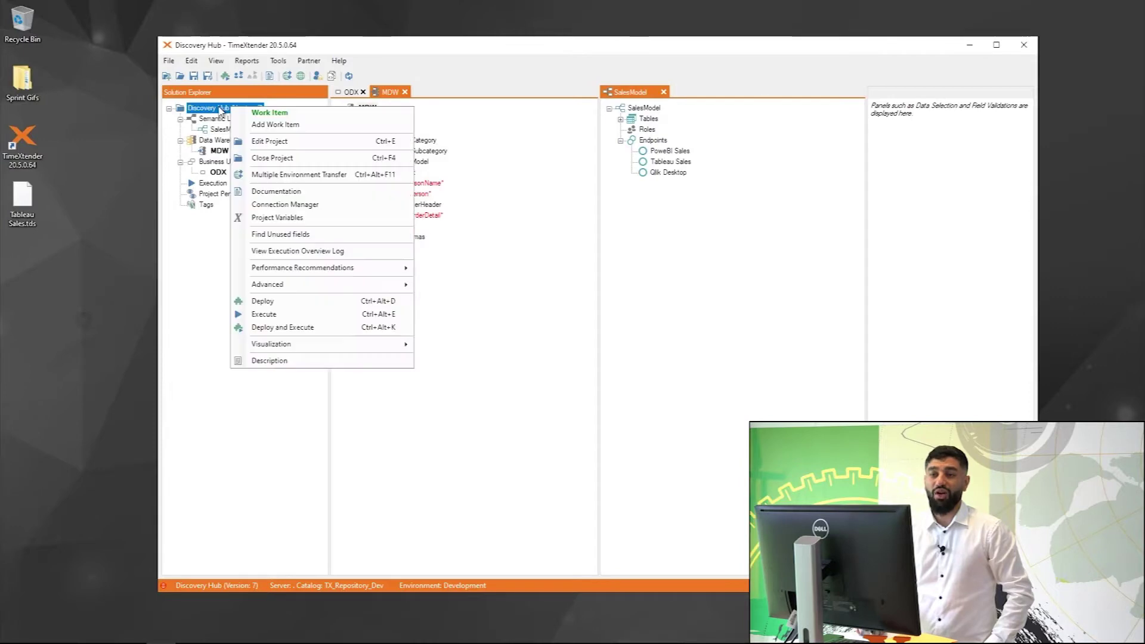
left_click(226, 78)
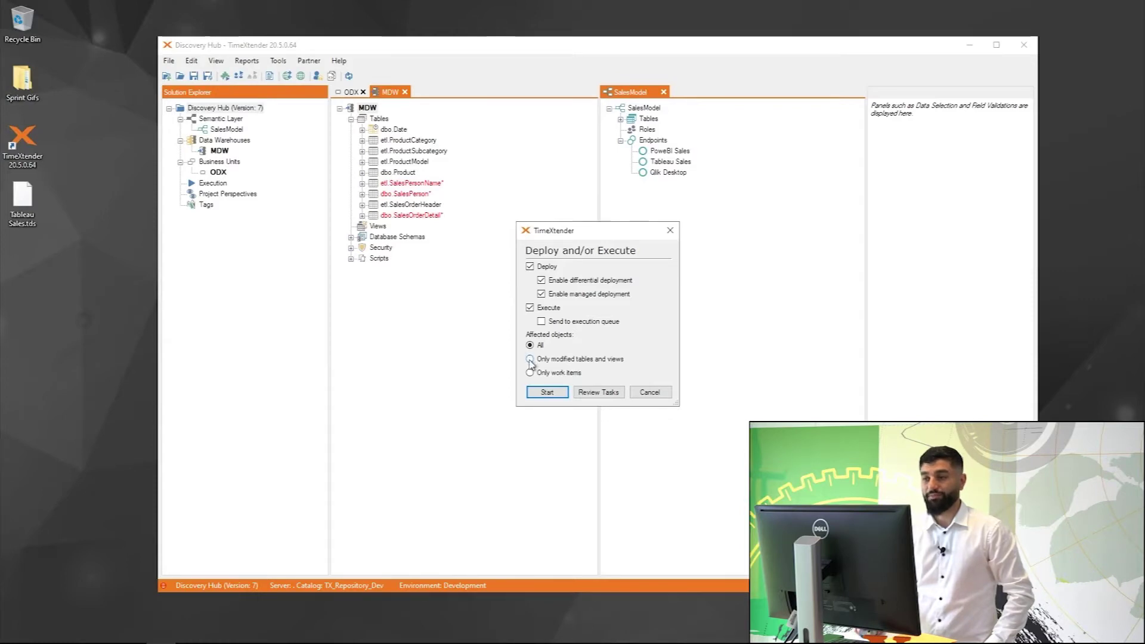
left_click(547, 392)
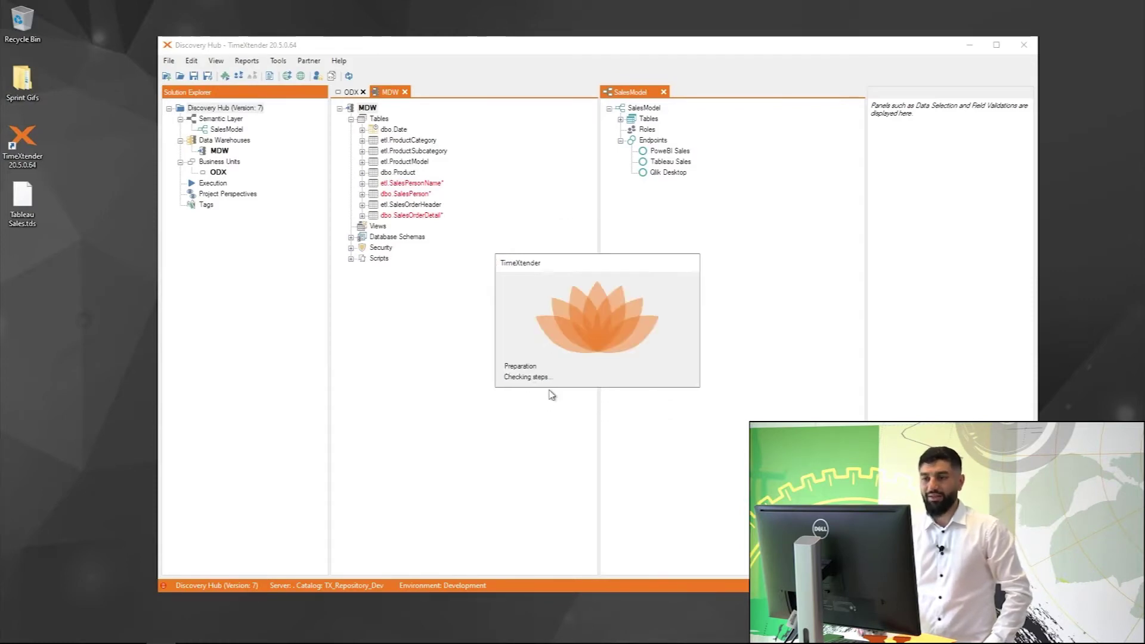
Save the project with the version note "Added Sales Person dimension to Semantic"
key("ctrl+s")
type("A")
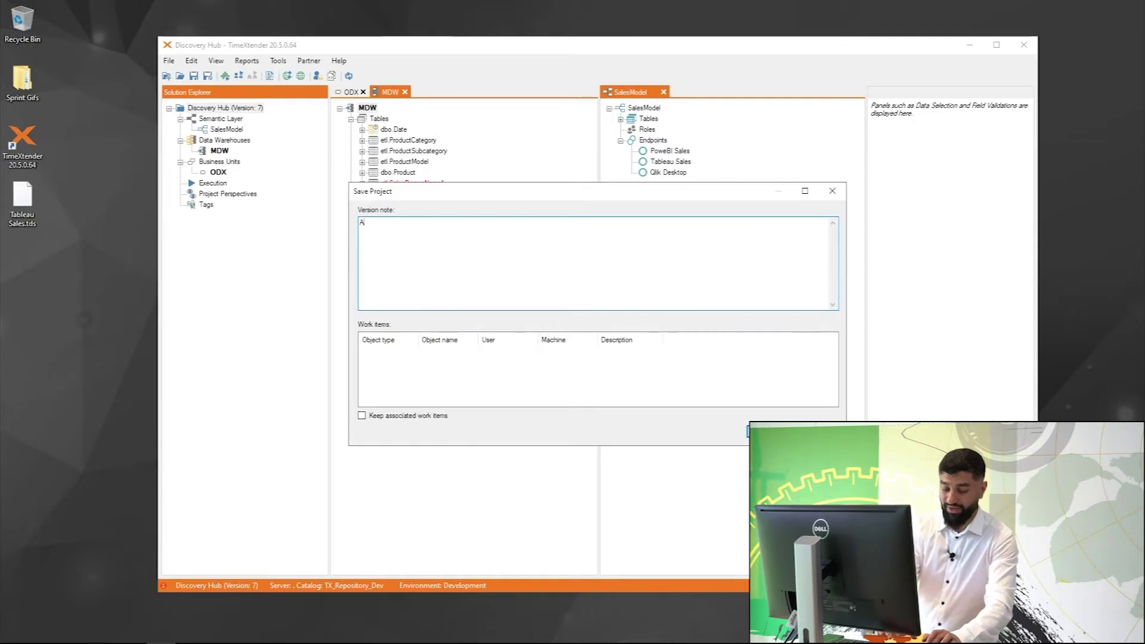
type("dded Sales PErson")
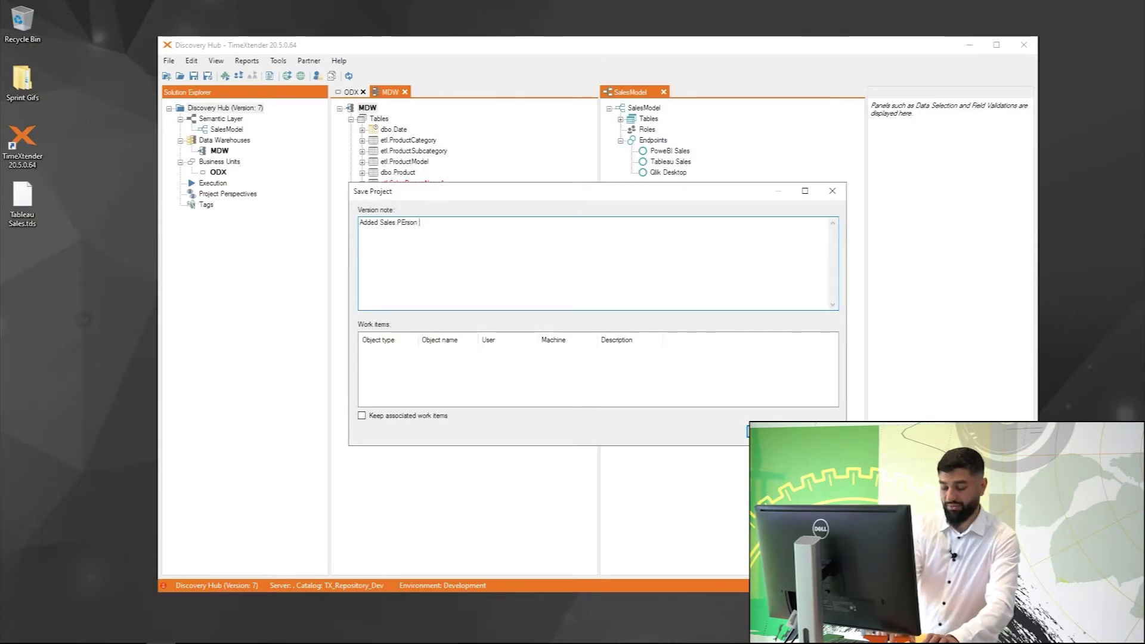
key("BackSpace")
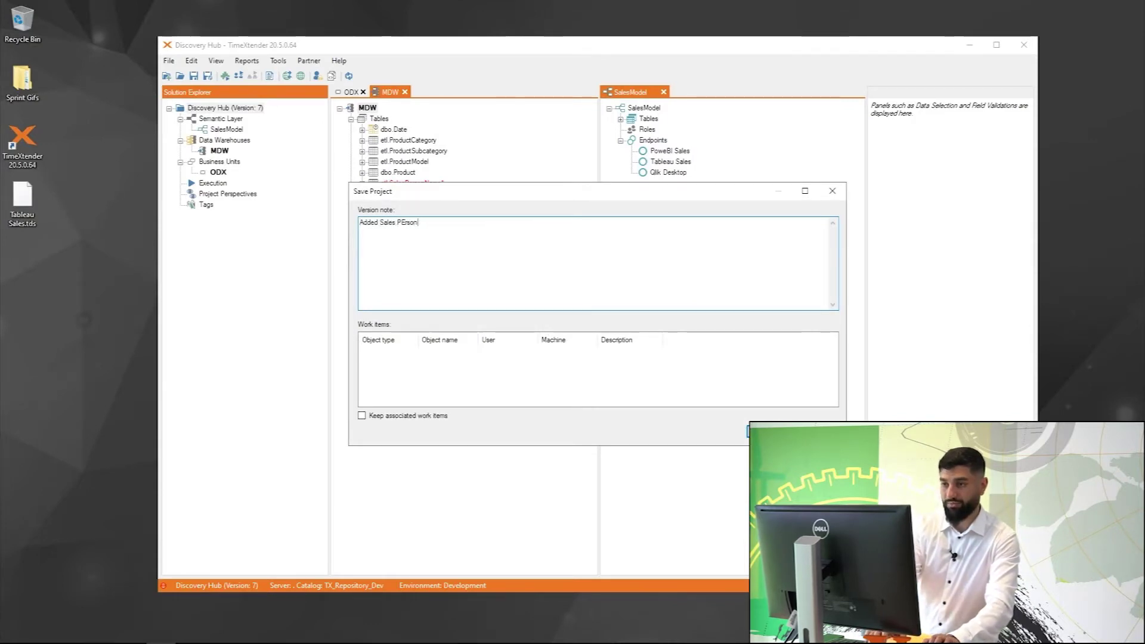
type("P")
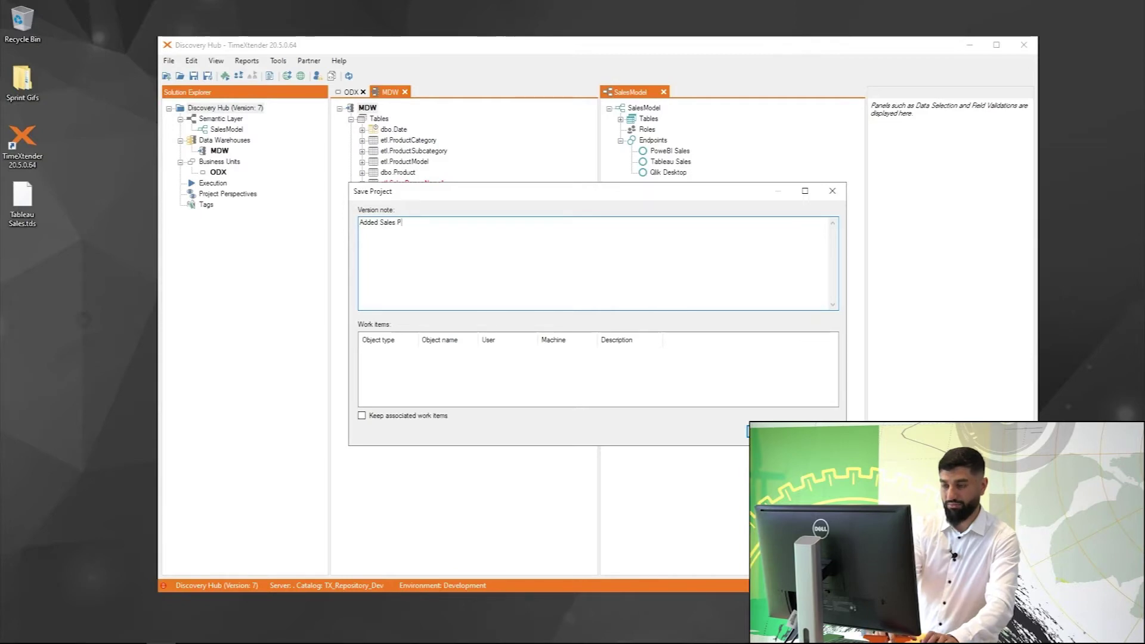
type("erson dimension to Sa")
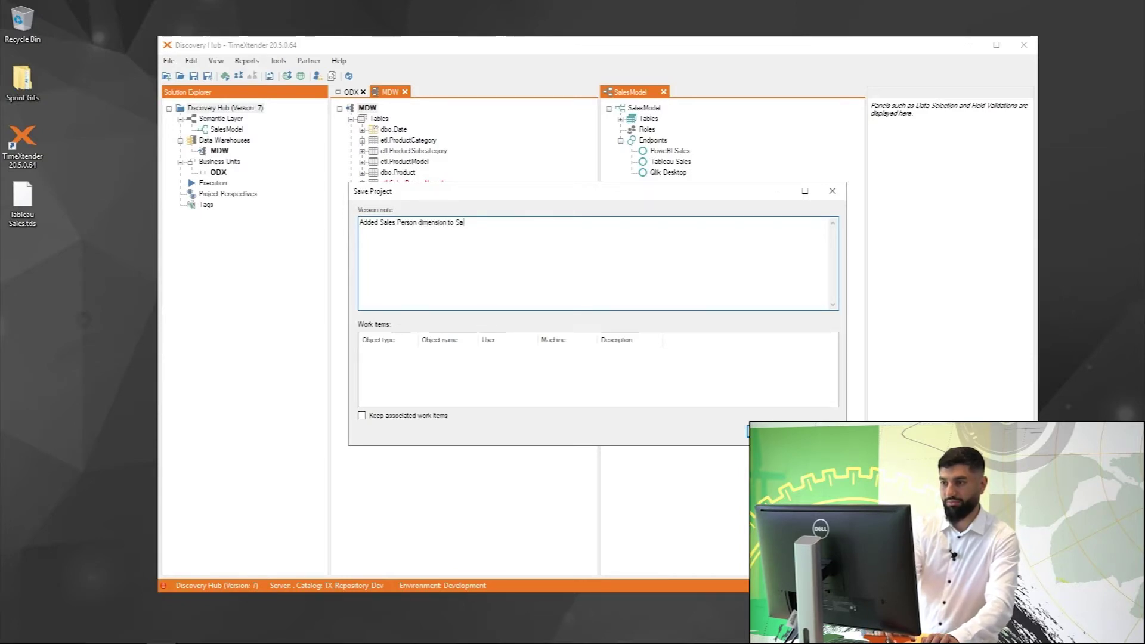
key("BackSpace")
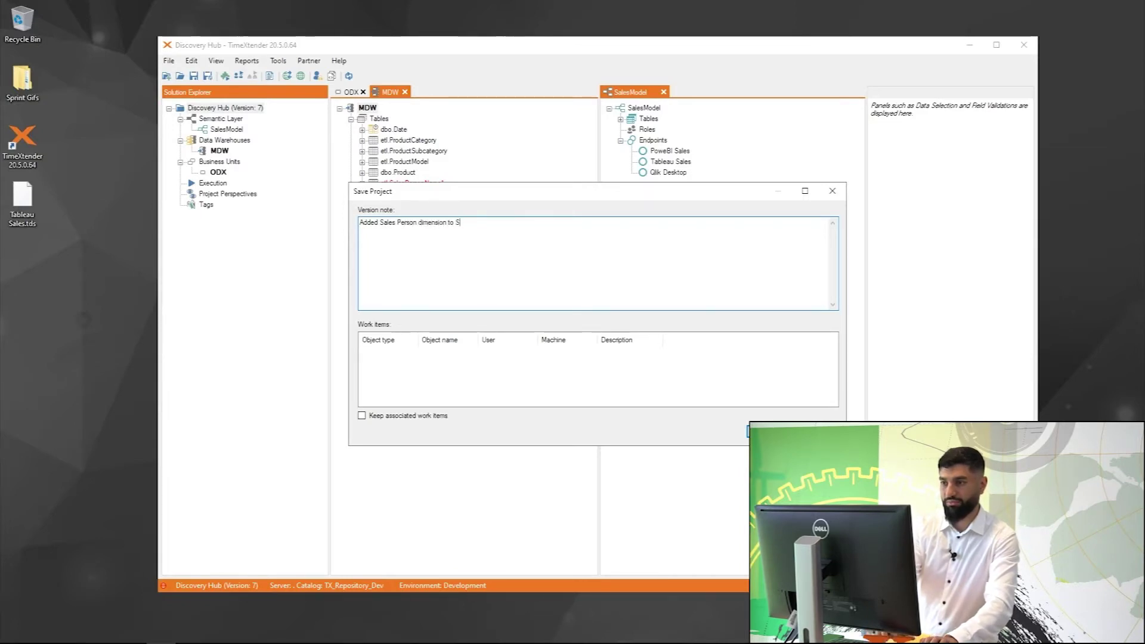
type("emantic")
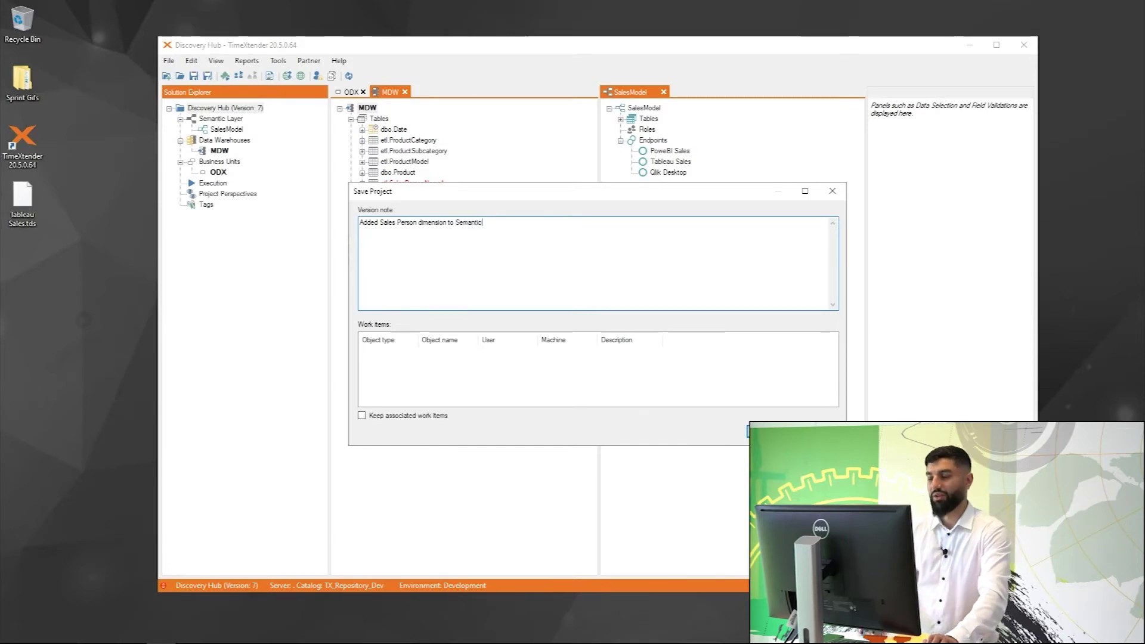
key("Return")
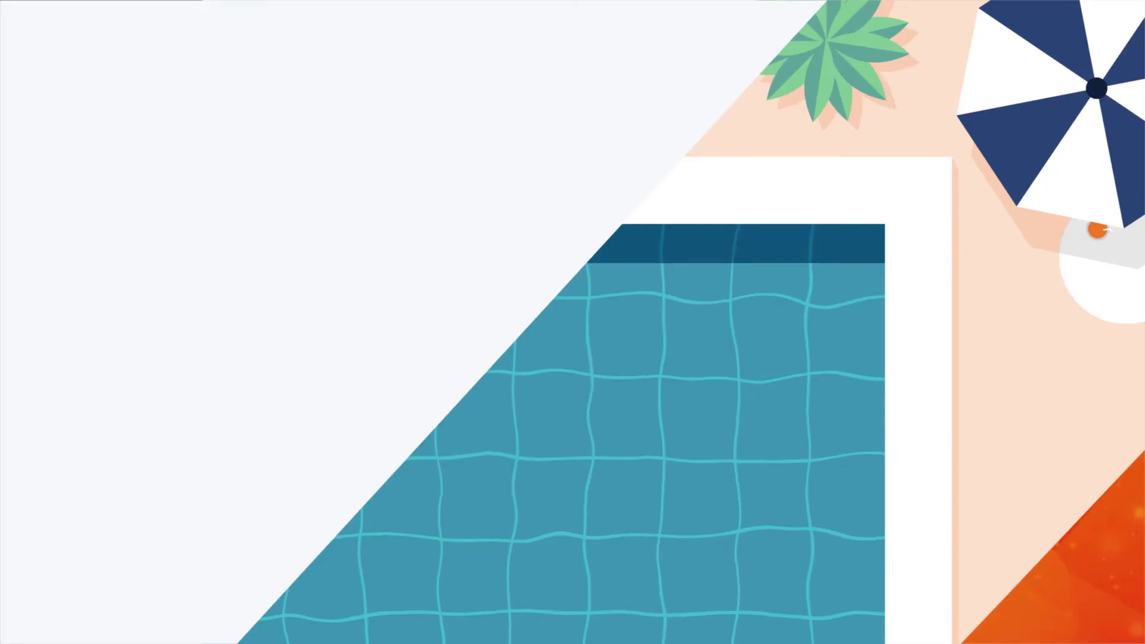